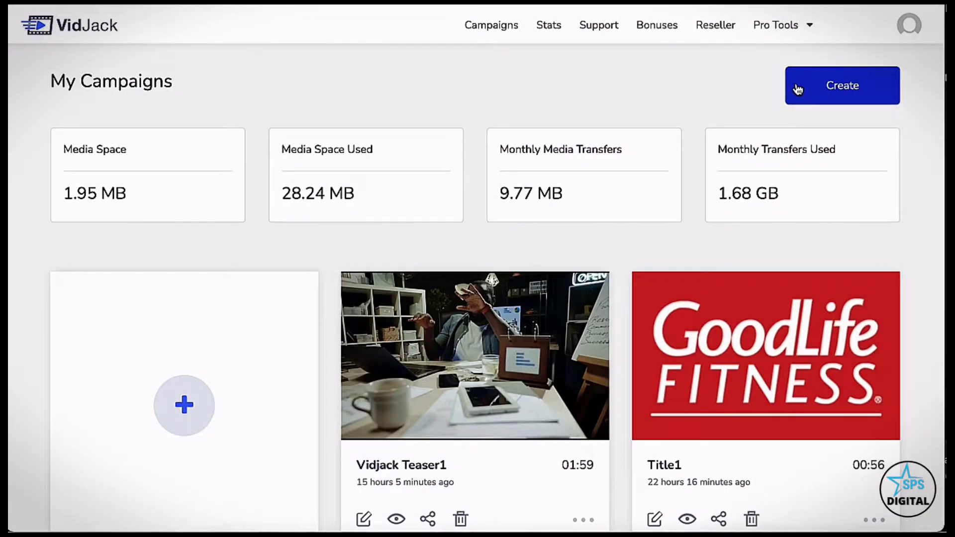
Start a new campaign titled Test1 and try the Uploaded Media and Recording video sources
click(797, 89)
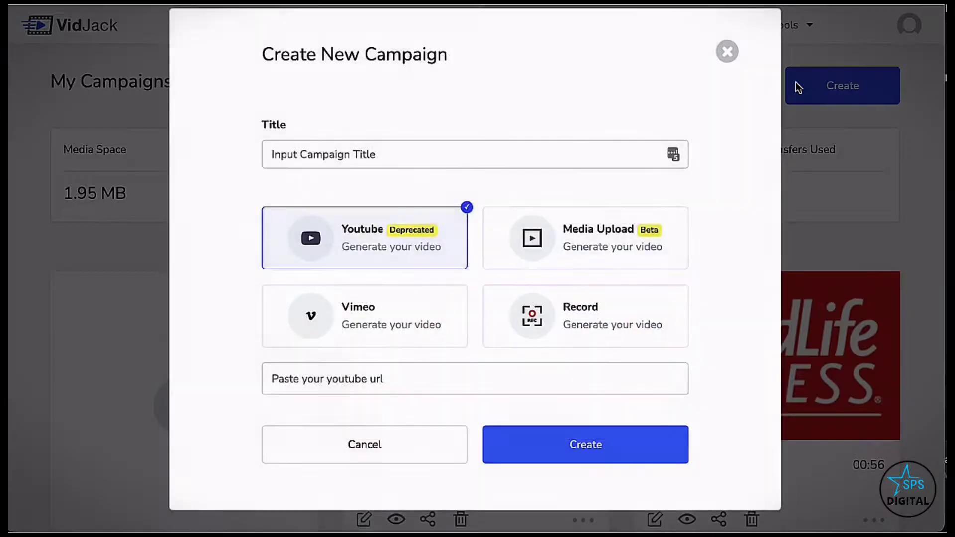
click(559, 154)
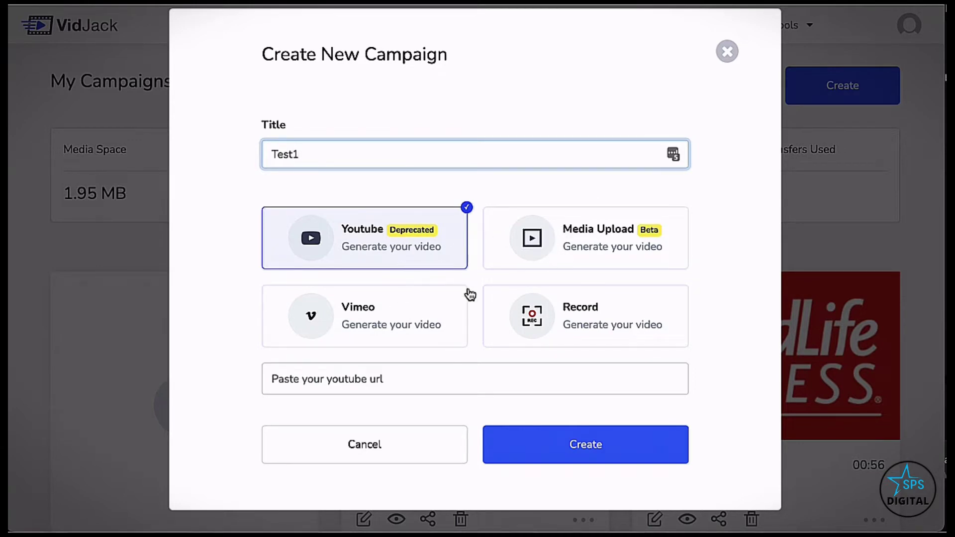
click(567, 240)
click(532, 382)
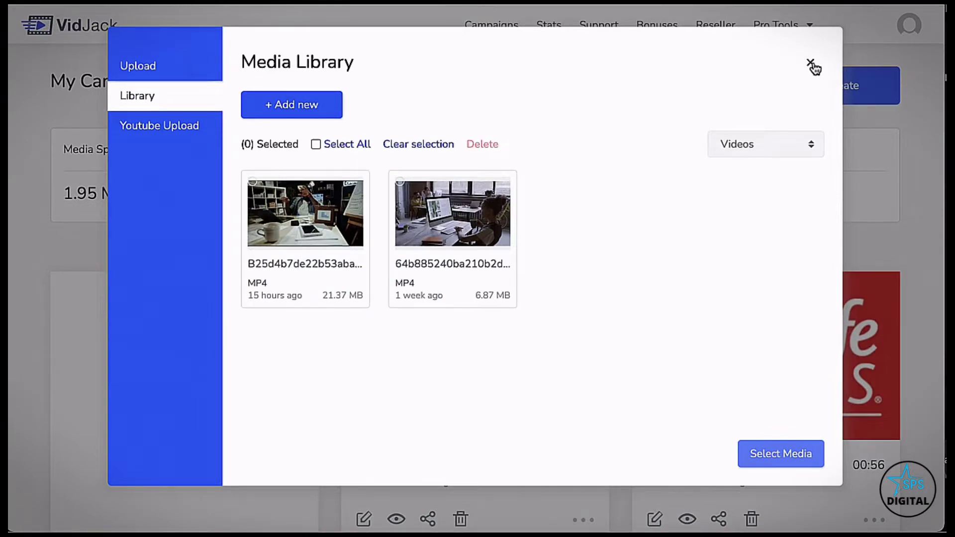
click(811, 65)
click(576, 305)
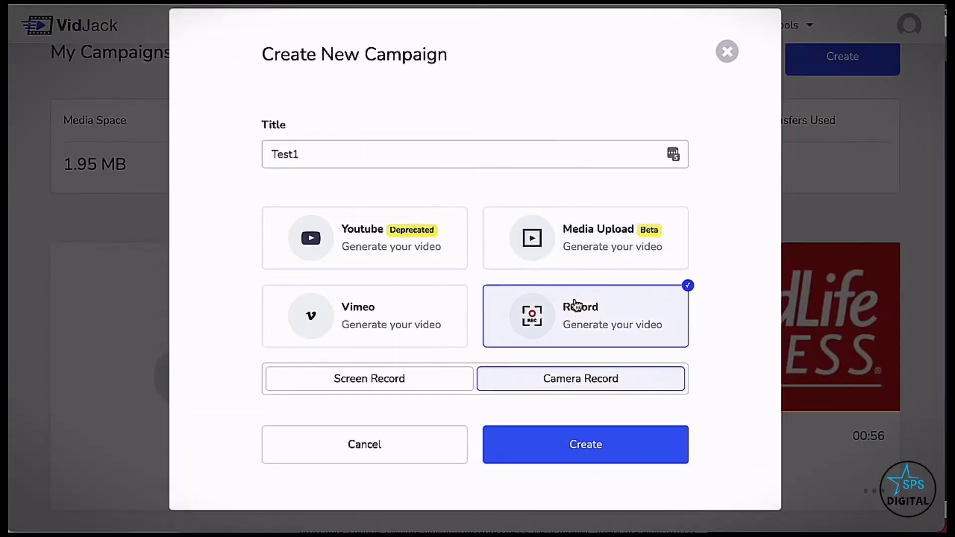
click(440, 376)
click(531, 387)
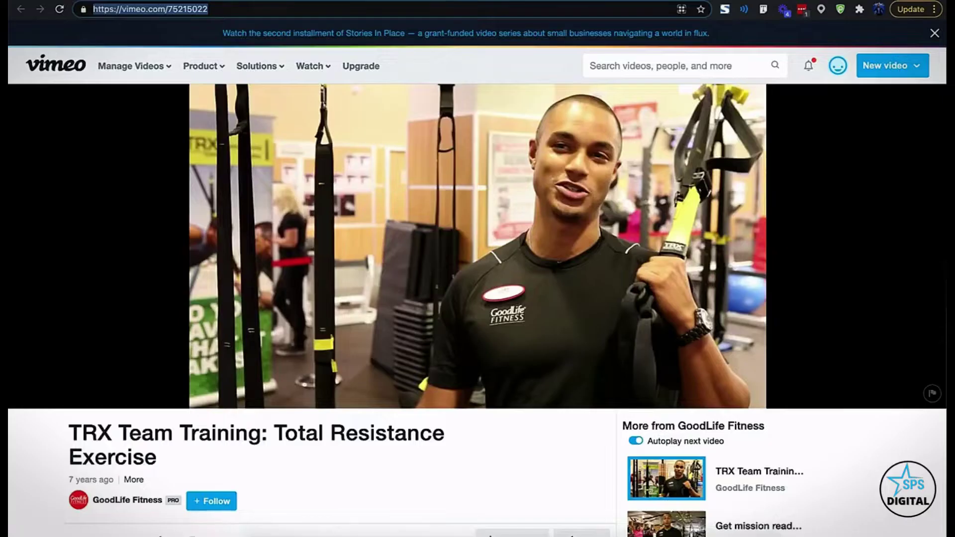
Create the campaign from the copied Vimeo TRX Team Training link and play the clip
right_click(419, 13)
key(ctrl+c)
click(442, 86)
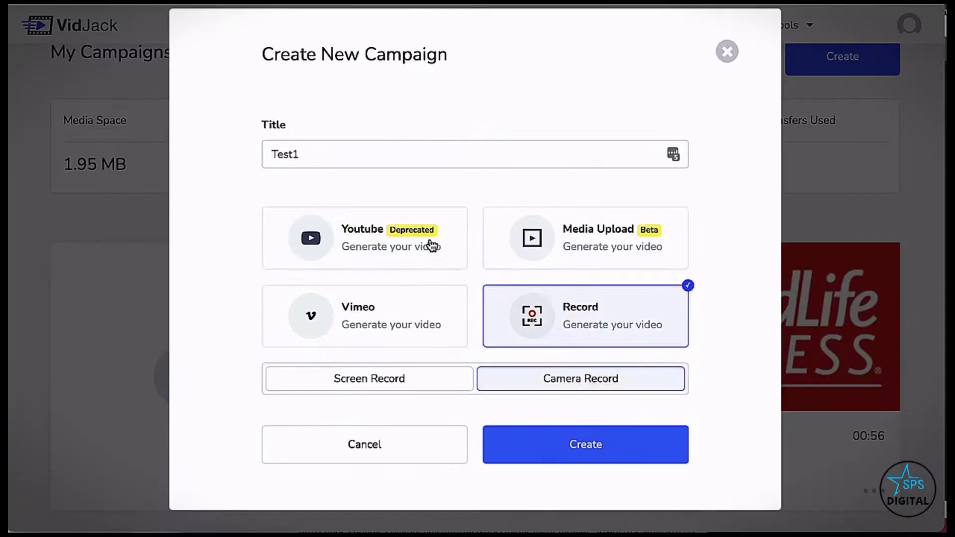
click(432, 245)
click(390, 324)
right_click(381, 373)
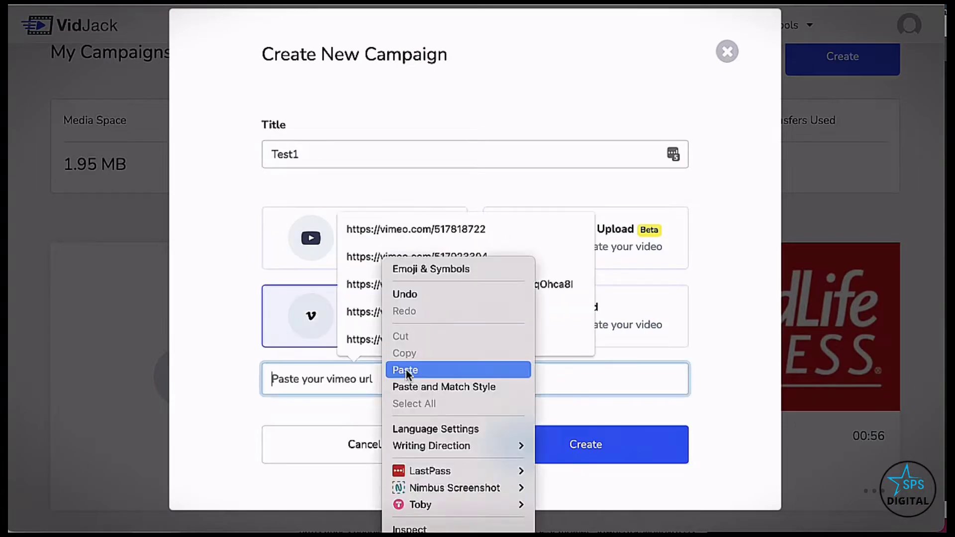
click(403, 368)
click(508, 423)
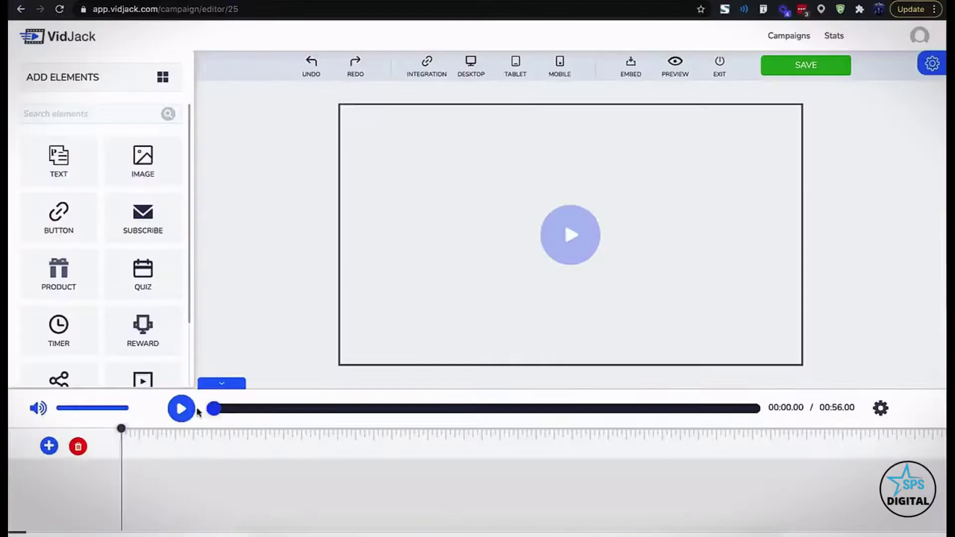
click(194, 409)
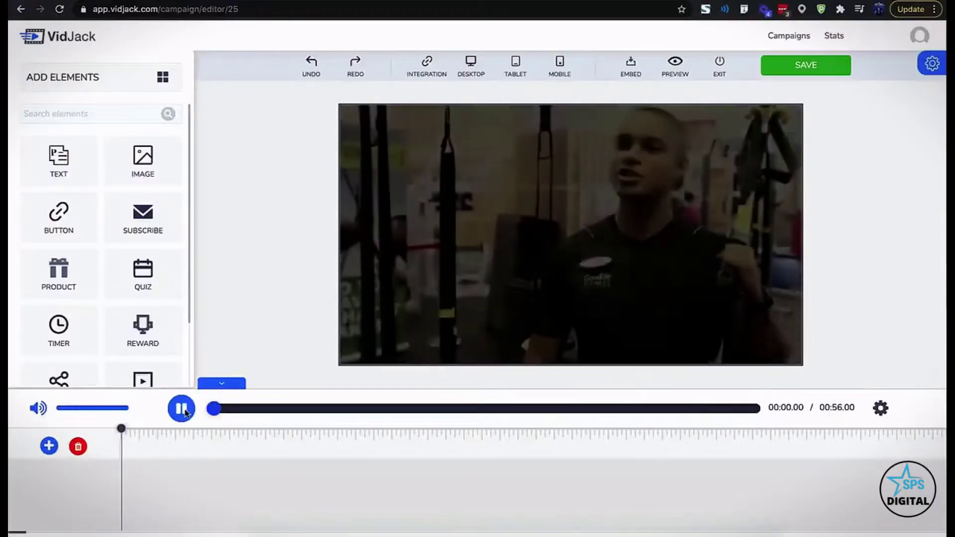
click(454, 229)
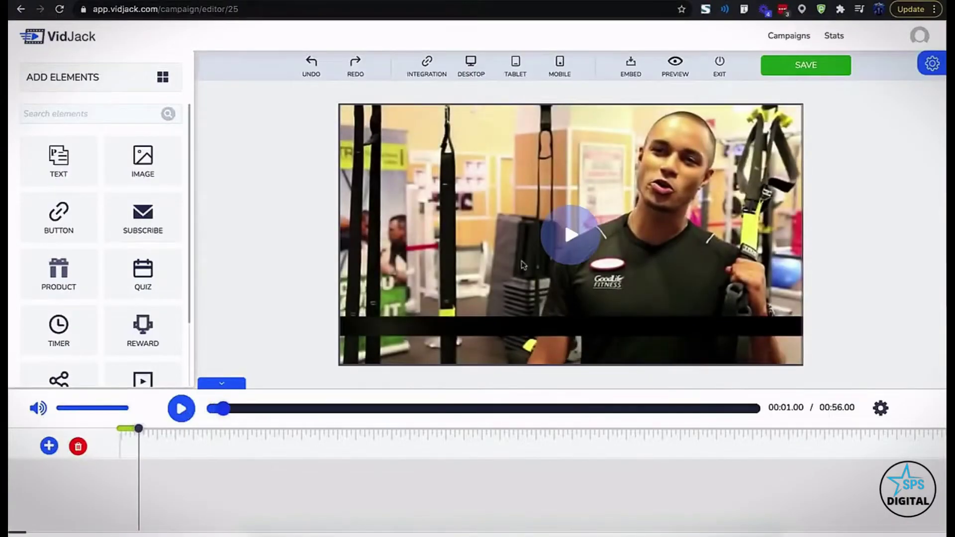
scroll(122, 316, down, 3)
scroll(123, 316, up, 3)
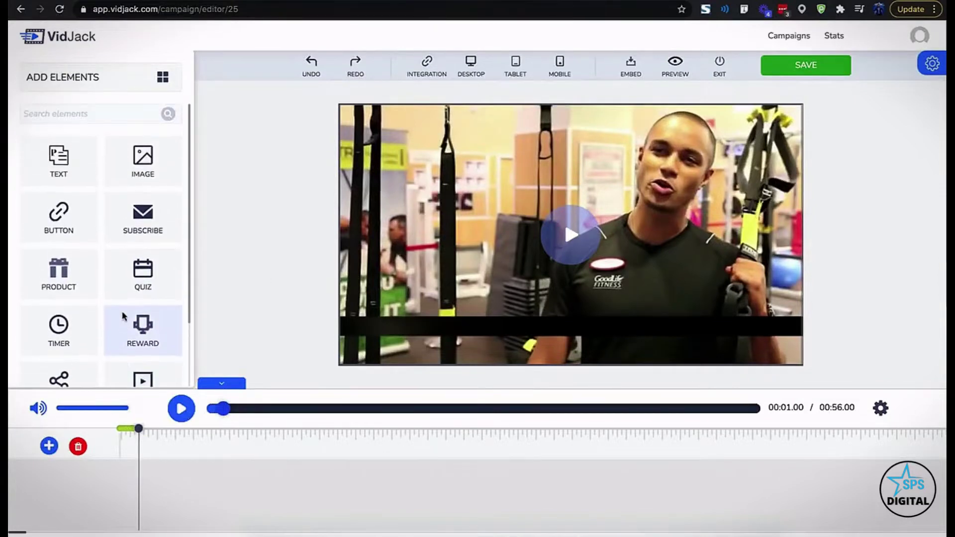
scroll(124, 315, down, 3)
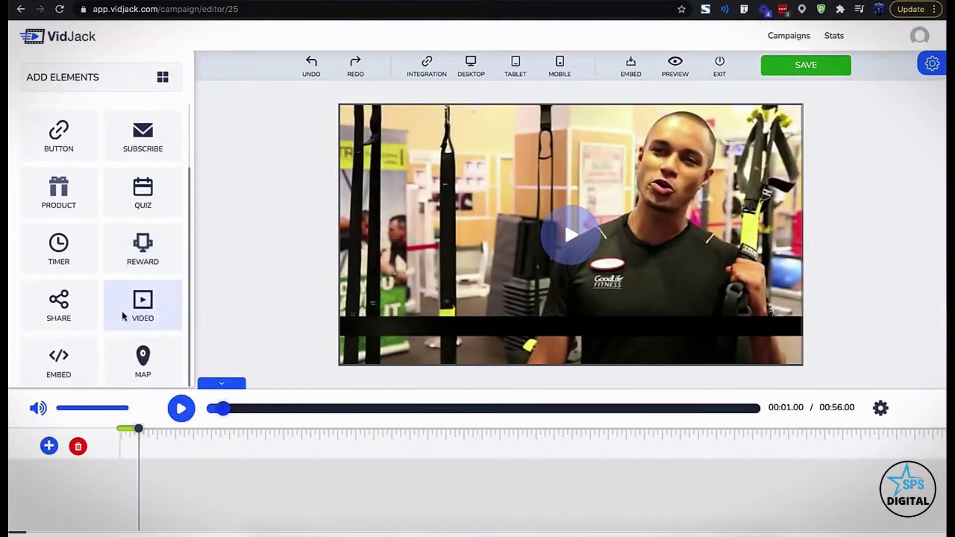
scroll(78, 290, up, 1)
click(78, 291)
click(519, 184)
click(142, 161)
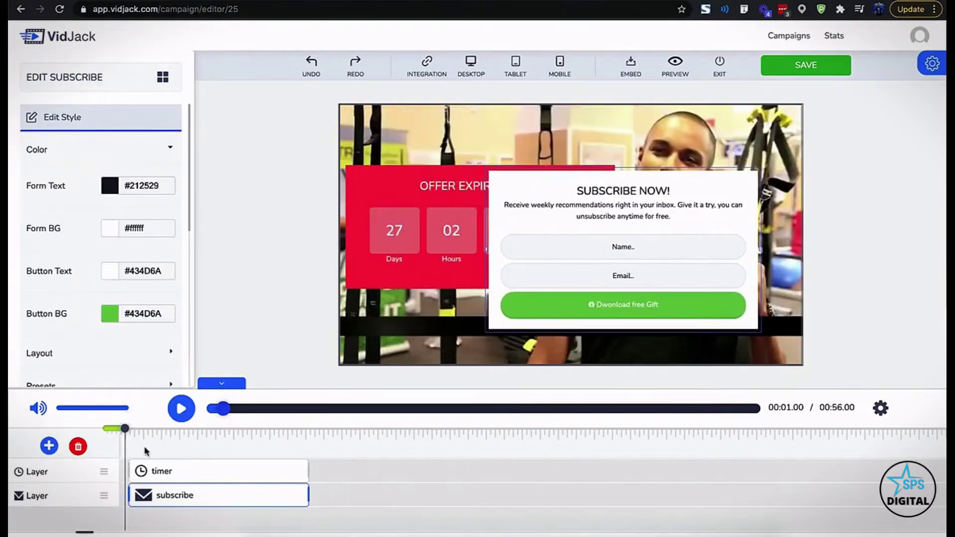
drag(107, 477, 108, 501)
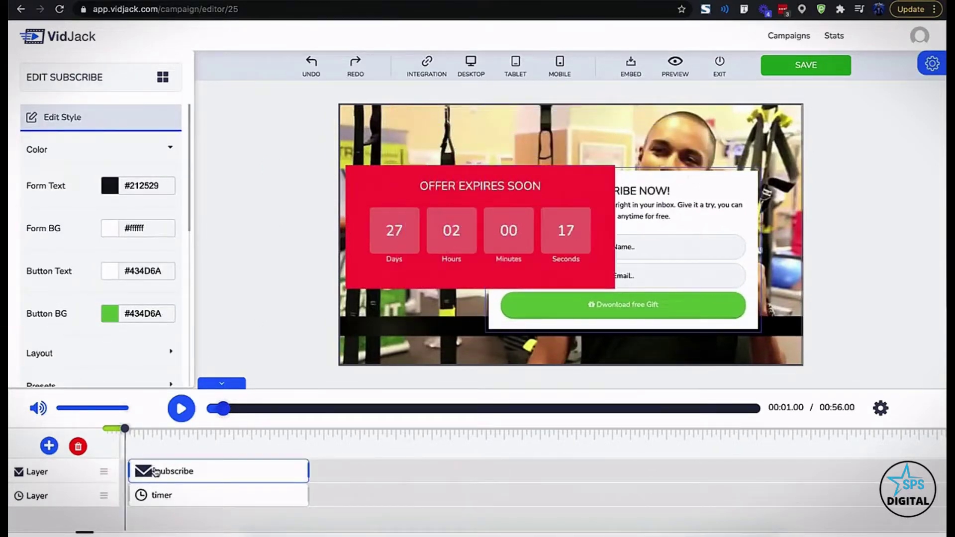
drag(308, 493, 168, 495)
drag(181, 478, 228, 475)
drag(356, 472, 260, 473)
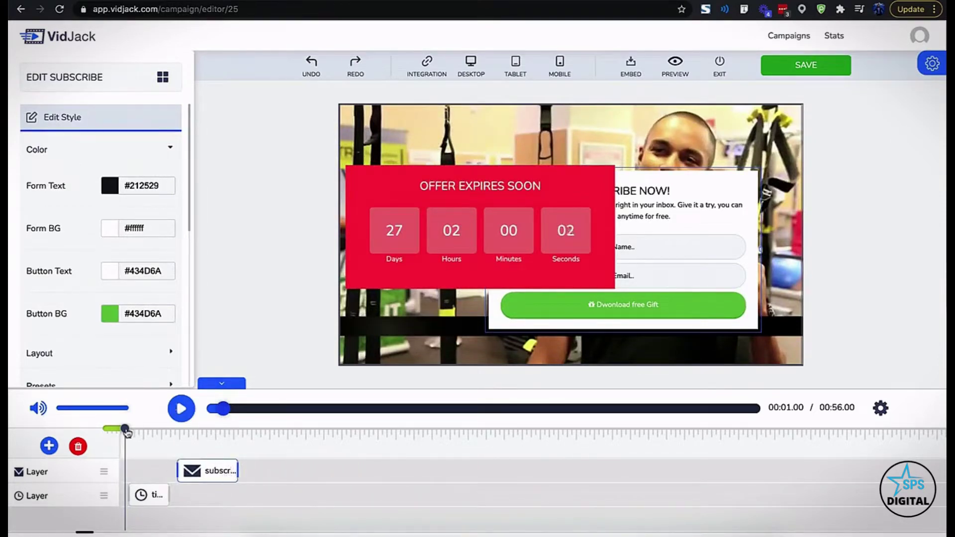
click(127, 432)
click(181, 409)
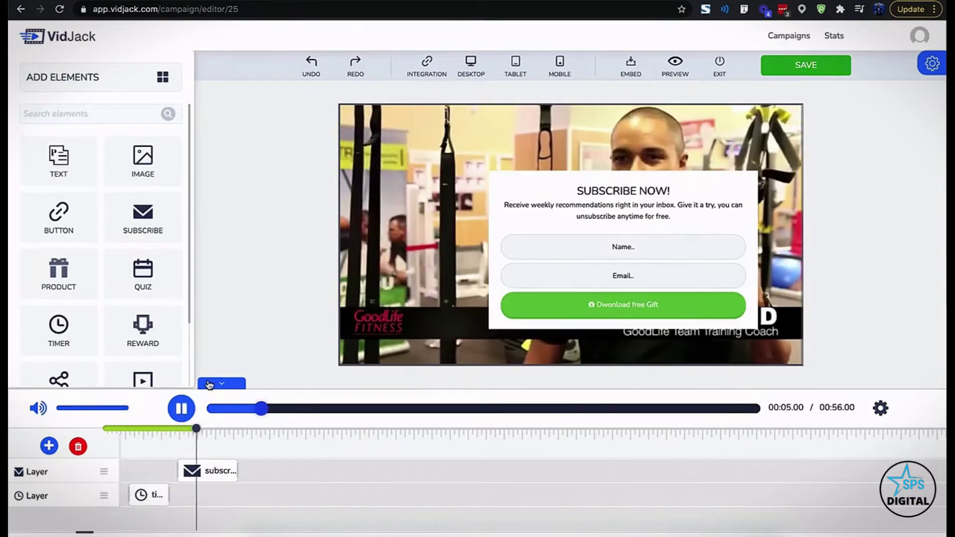
click(188, 421)
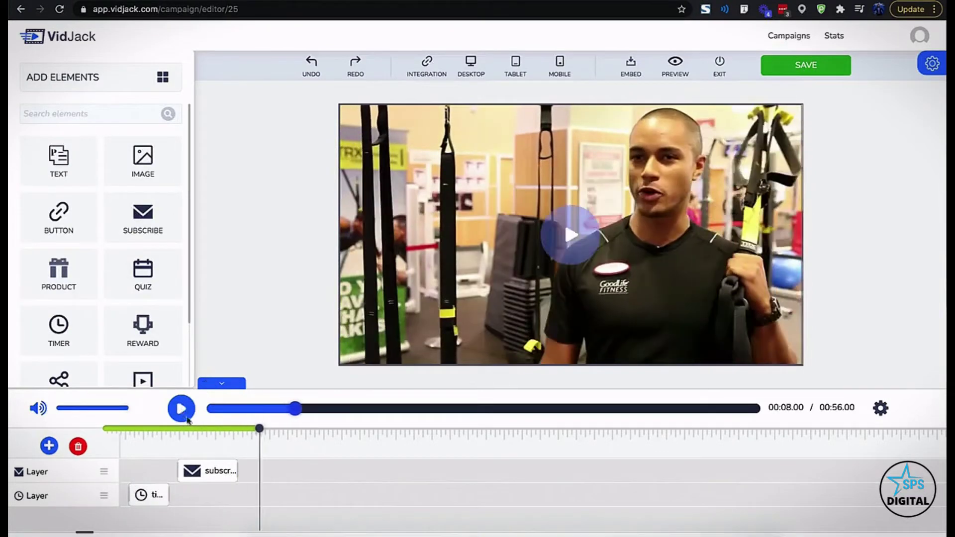
click(160, 496)
click(607, 159)
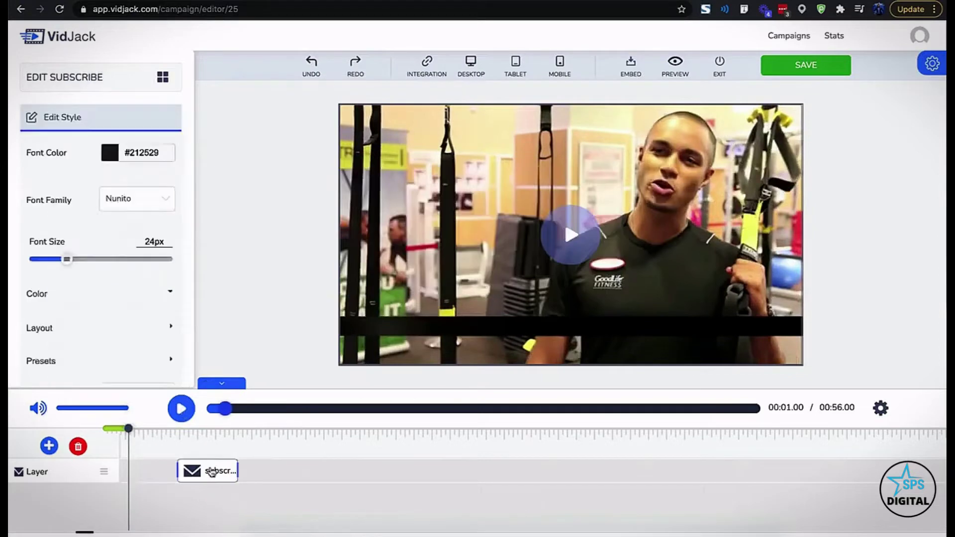
click(78, 446)
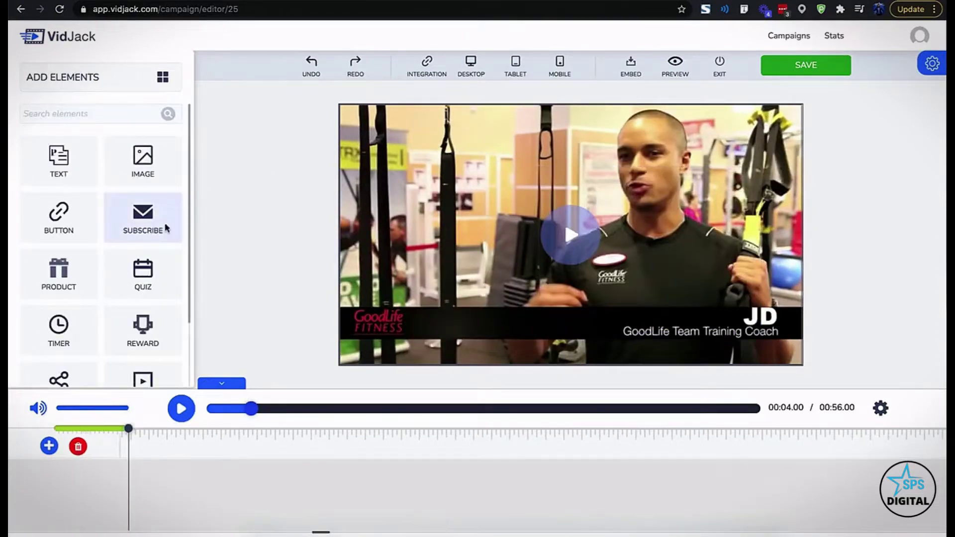
Place a subscribe form over the video, centre it and make it narrower
scroll(140, 272, down, 3)
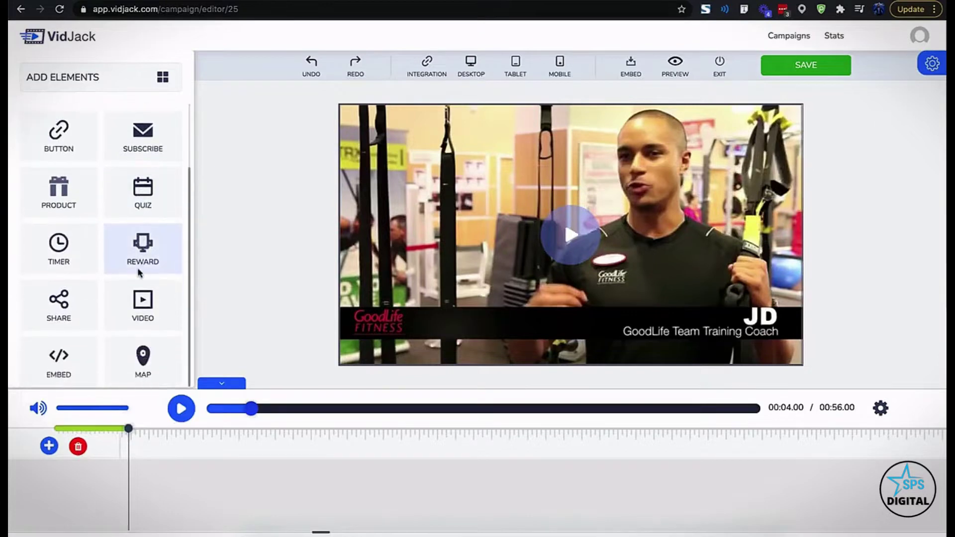
scroll(139, 272, up, 3)
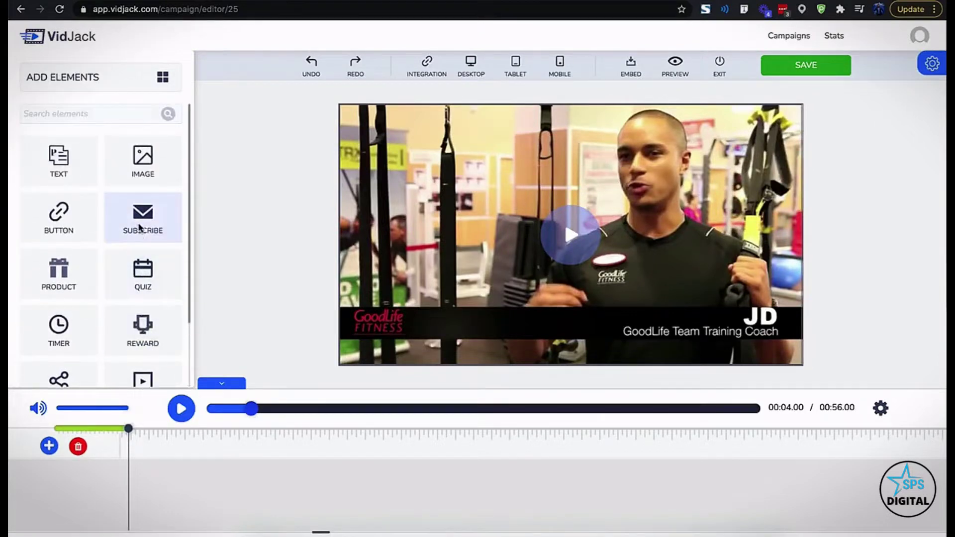
drag(414, 184, 437, 175)
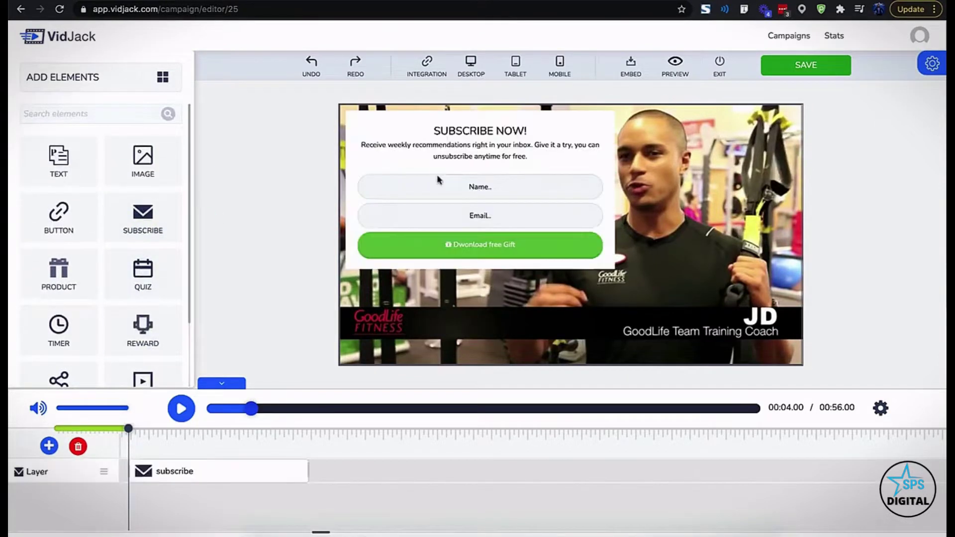
drag(485, 120, 502, 151)
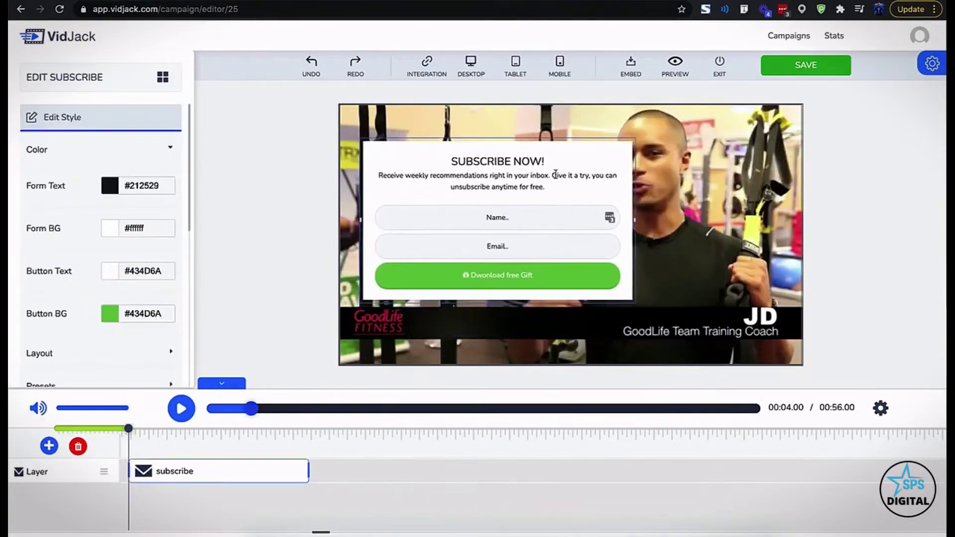
drag(636, 219, 587, 234)
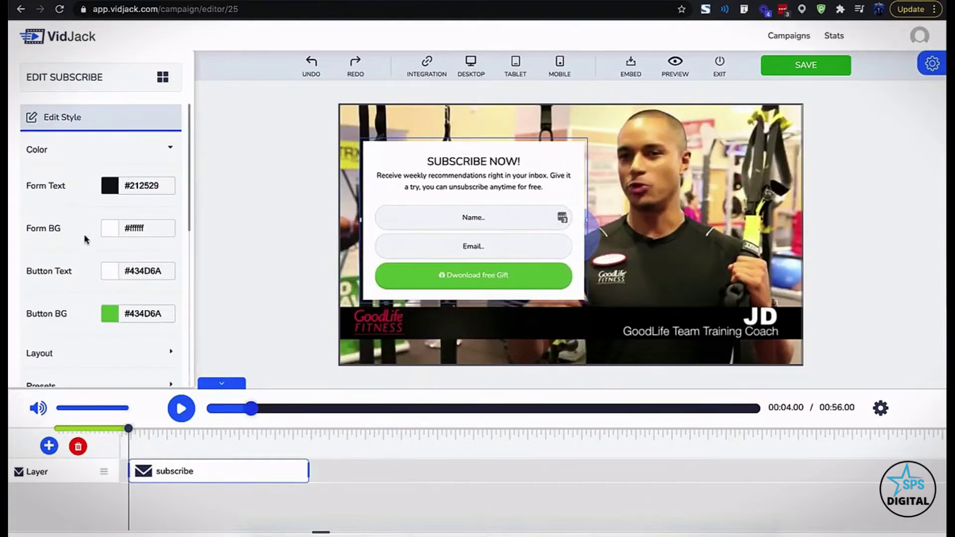
Apply the dark form preset with the orange gift button
click(110, 228)
click(108, 293)
click(99, 343)
scroll(97, 298, down, 3)
click(98, 352)
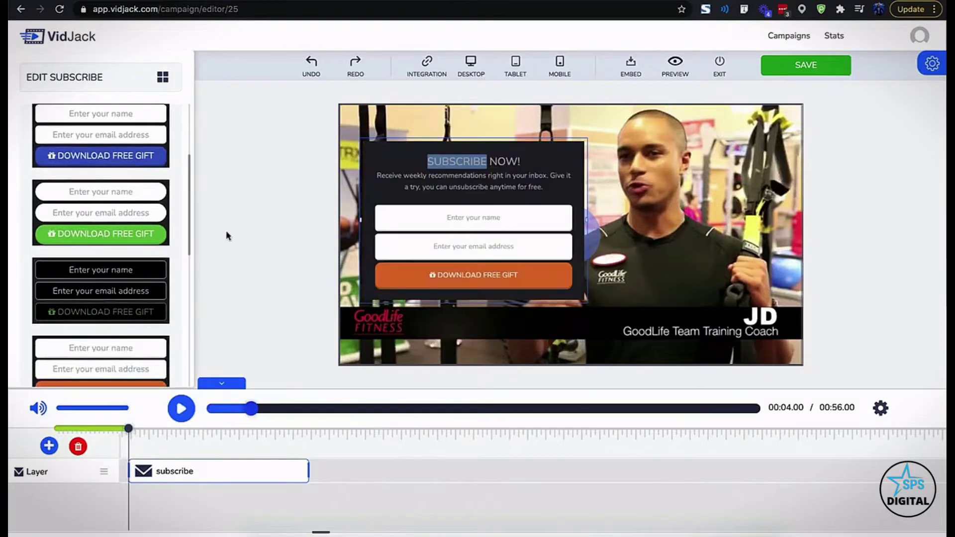
Set the heading to WEIGHT LOSS CHEAT SHEET and the subtitle to the metabolism tagline
text(WEIGHT LOSS CHEAT SHEET)
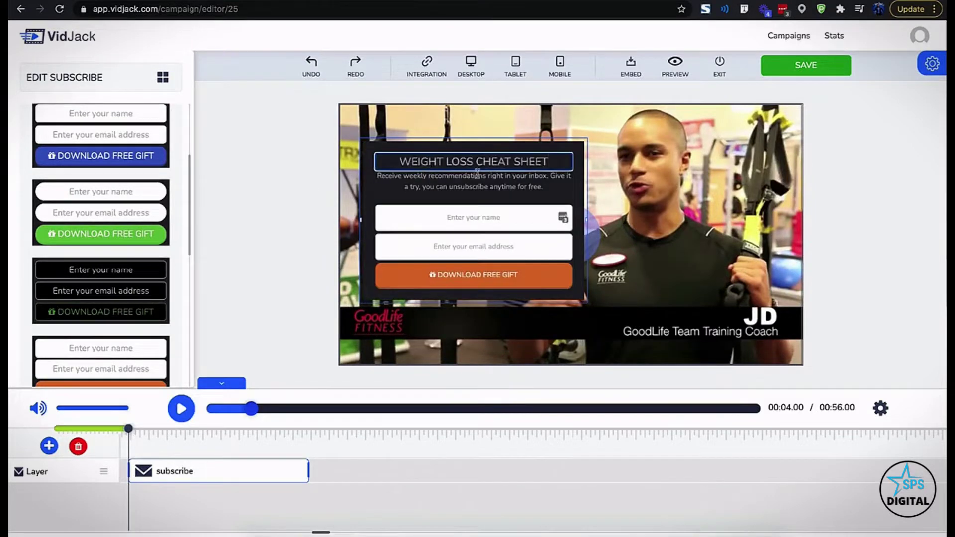
triple_click(480, 178)
text(Discover 10 Strategies To Boost Metabolism & Burn Fat)
click(315, 227)
Set the form's entrance transition to bounceIn
scroll(145, 307, down, 3)
scroll(145, 306, down, 3)
click(132, 129)
click(124, 181)
Browse the Integration app list, then close it without choosing
click(426, 64)
scroll(454, 243, down, 3)
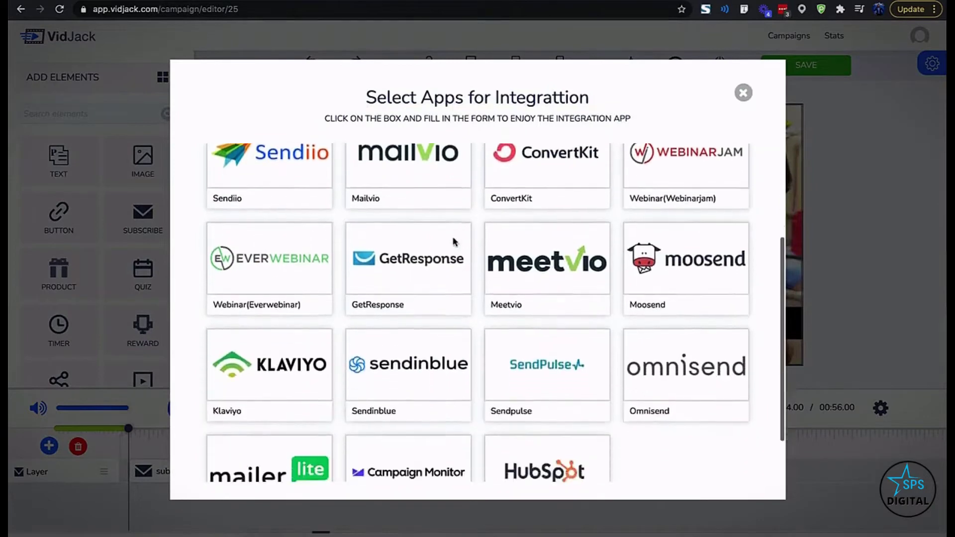
scroll(453, 242, up, 3)
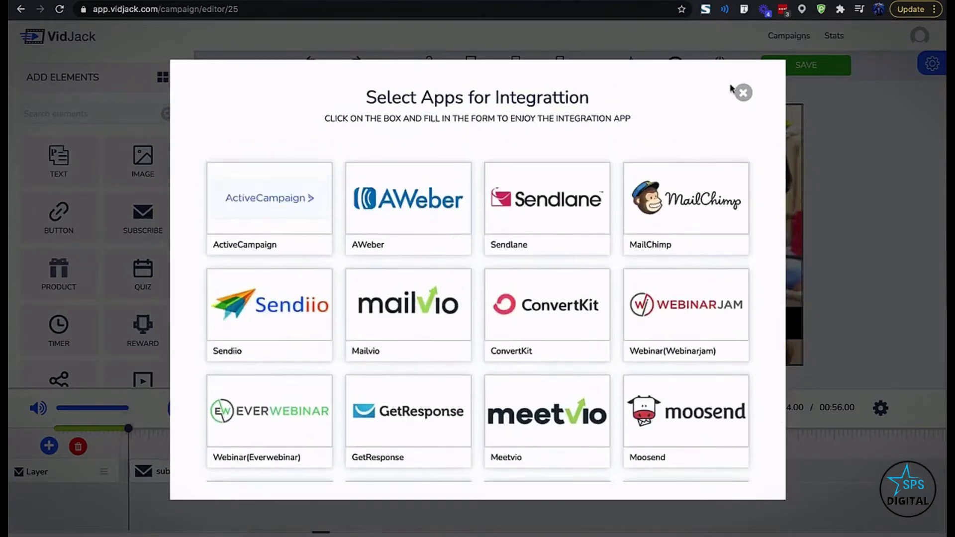
click(742, 92)
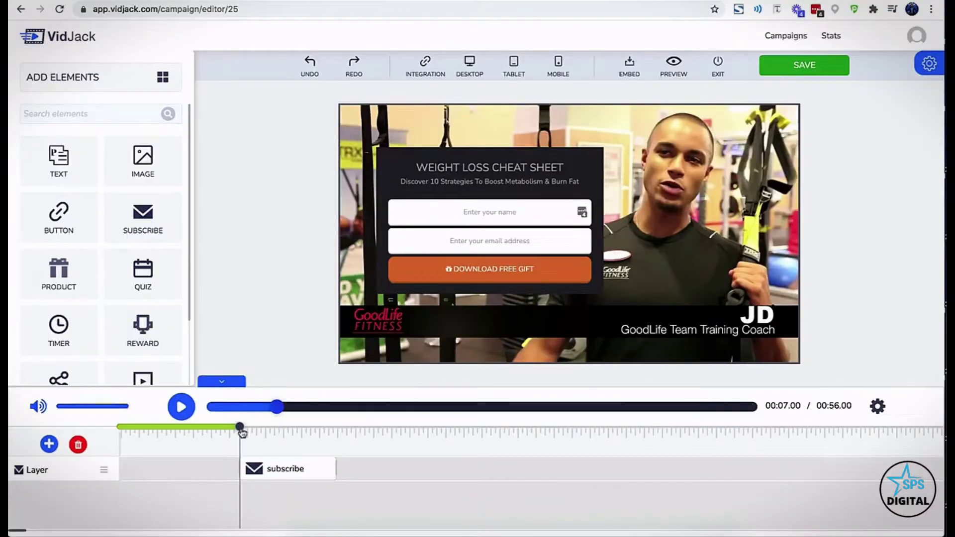
drag(239, 429, 220, 430)
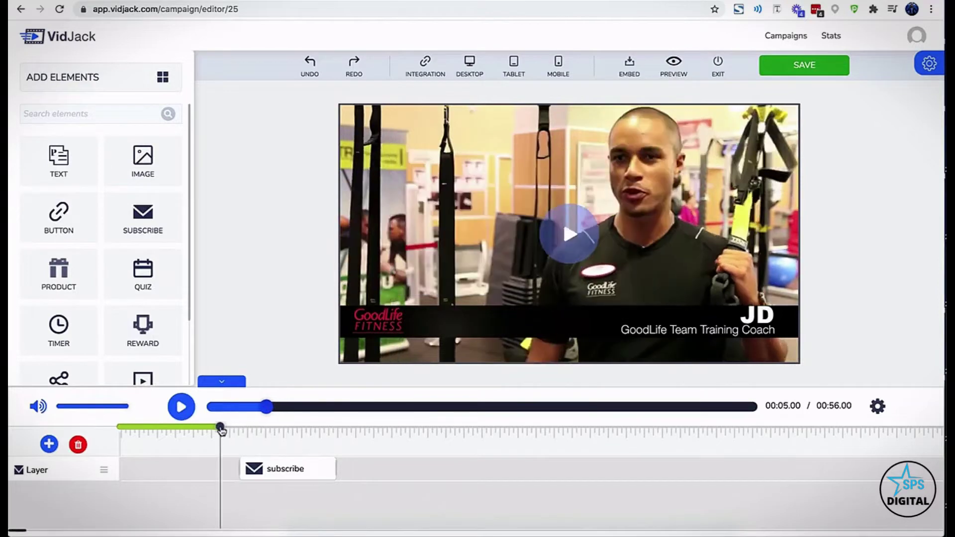
click(180, 408)
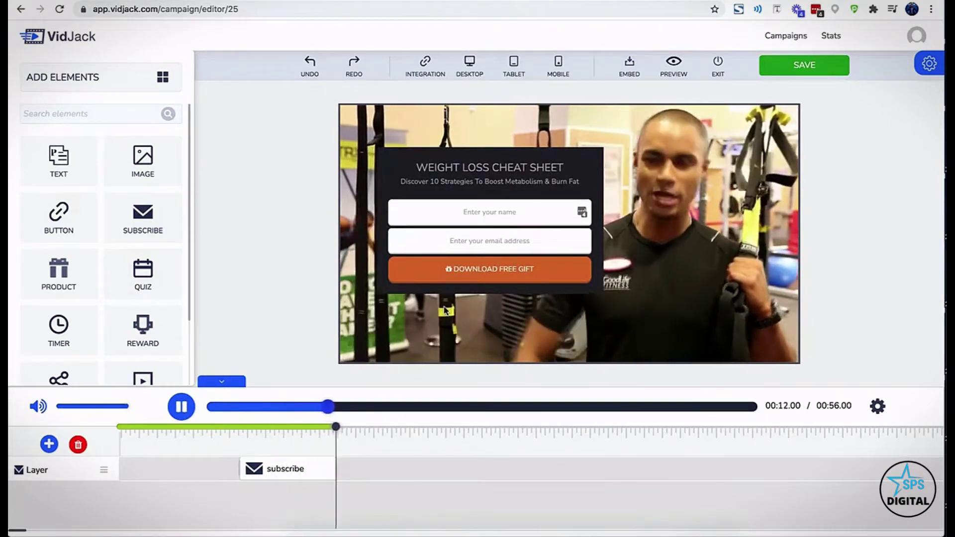
click(182, 407)
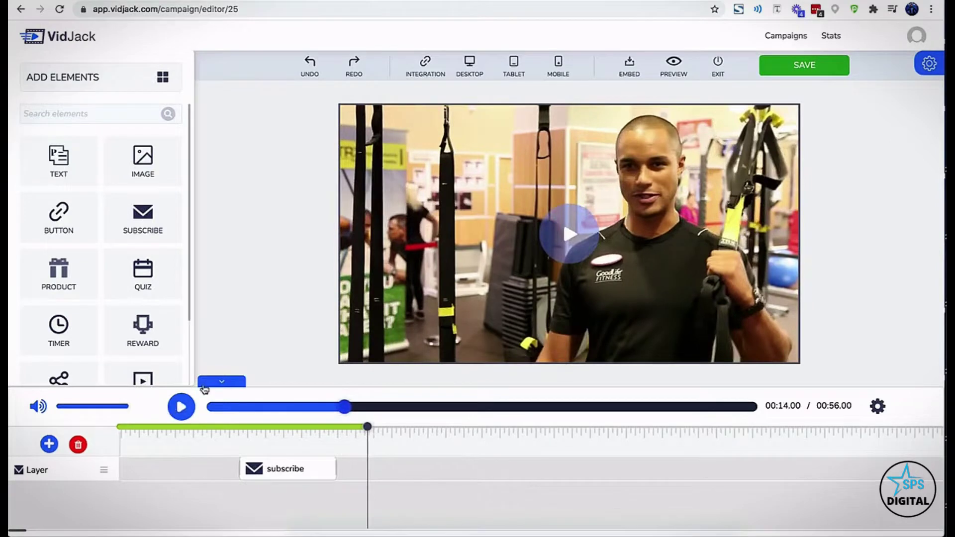
click(292, 476)
scroll(164, 323, down, 1)
scroll(165, 323, down, 4)
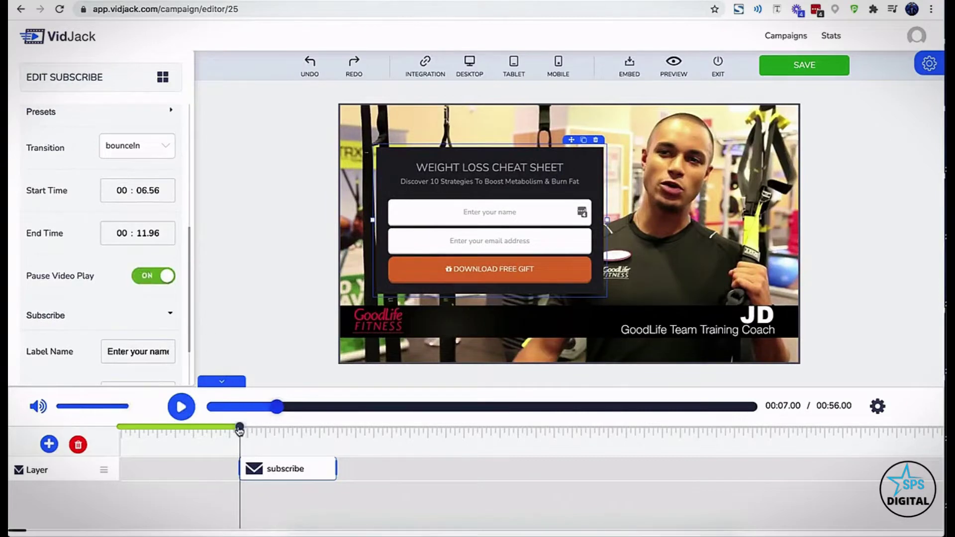
drag(239, 431, 223, 429)
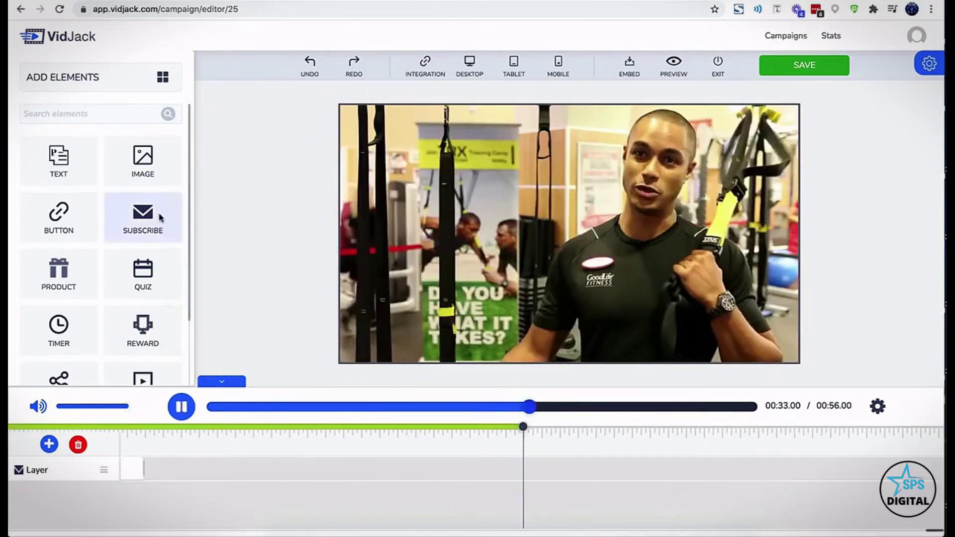
Add a Hello world text element and a watch-to-unlock reward banner to the video
click(516, 161)
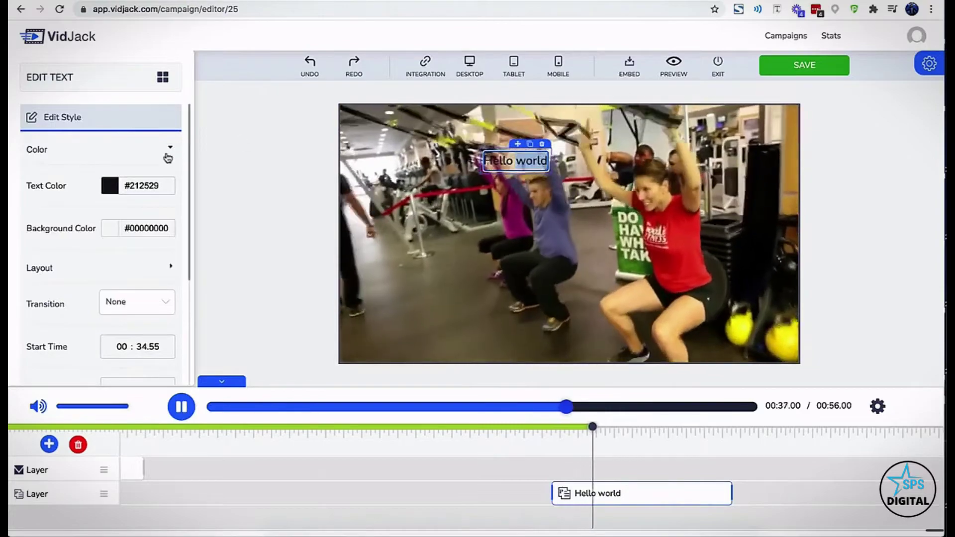
click(164, 76)
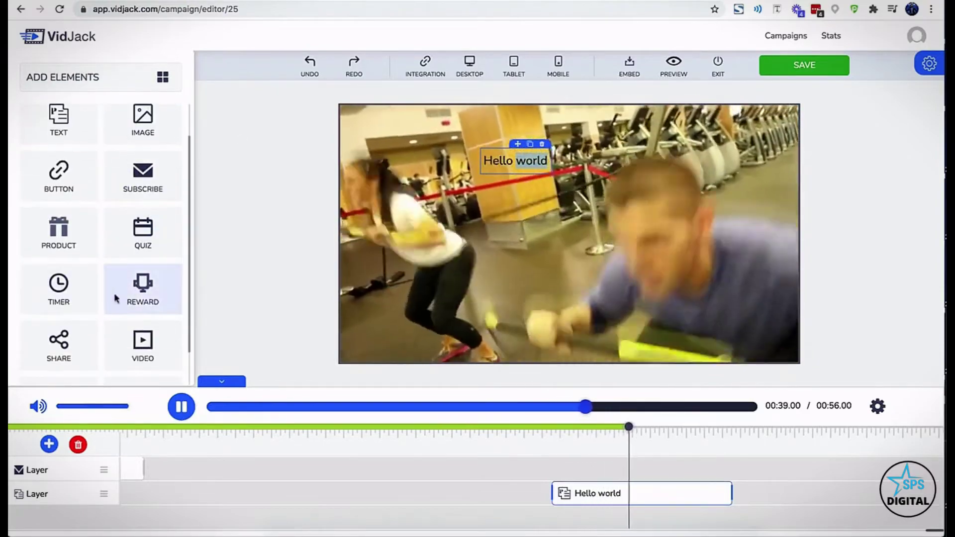
drag(429, 235, 512, 229)
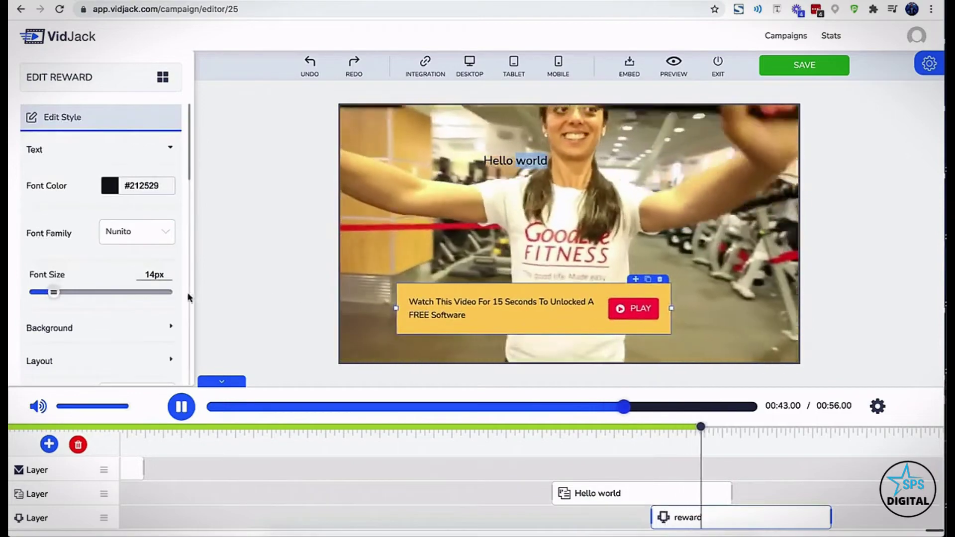
click(160, 80)
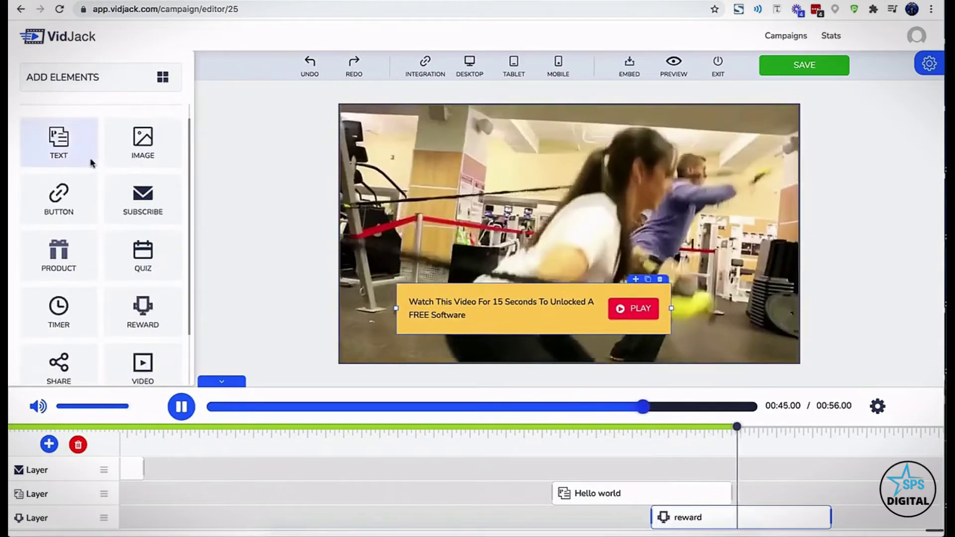
Add the OFFER EXPIRES SOON countdown timer and move it right and slightly up
scroll(82, 254, down, 2)
drag(58, 251, 498, 229)
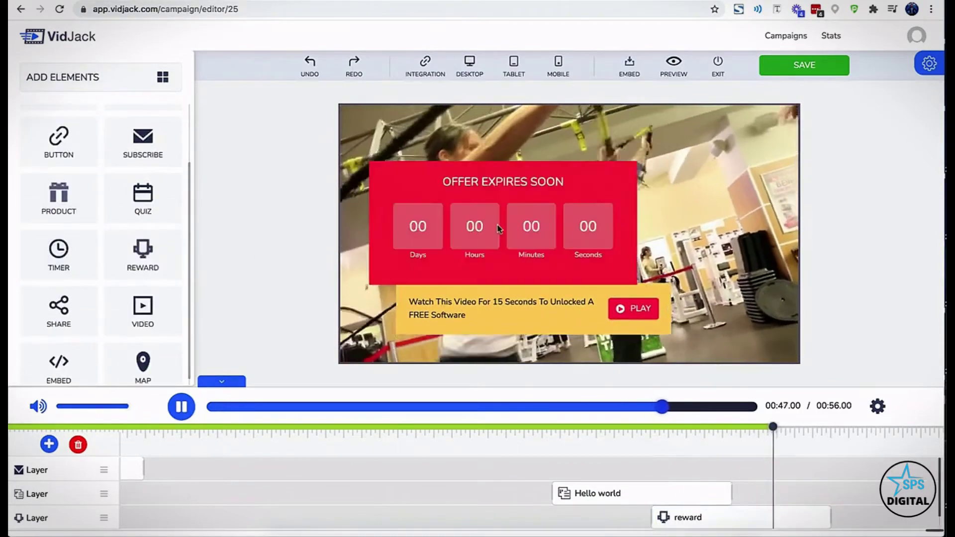
click(563, 180)
drag(634, 174, 749, 167)
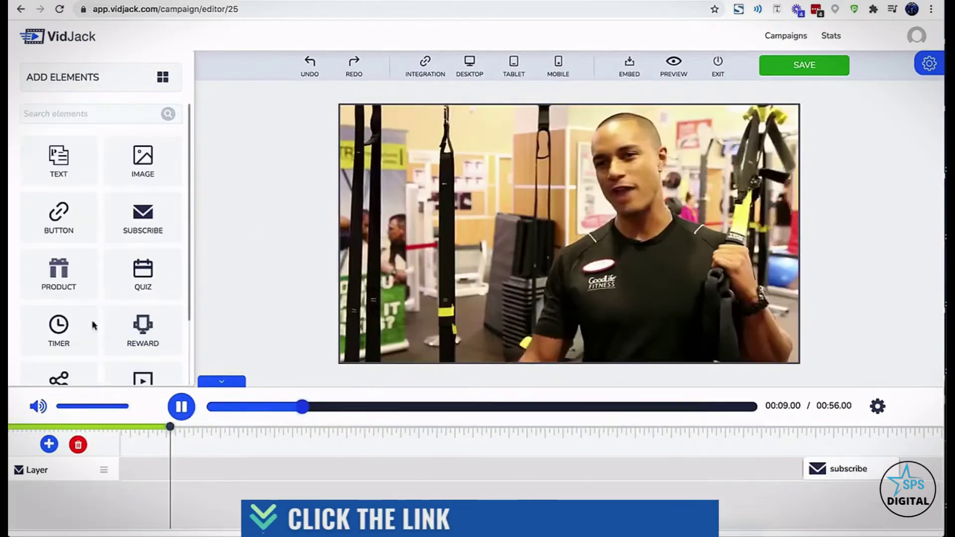
Add a product card showing the shoe photo from Uploaded Media
drag(59, 271, 539, 220)
click(632, 202)
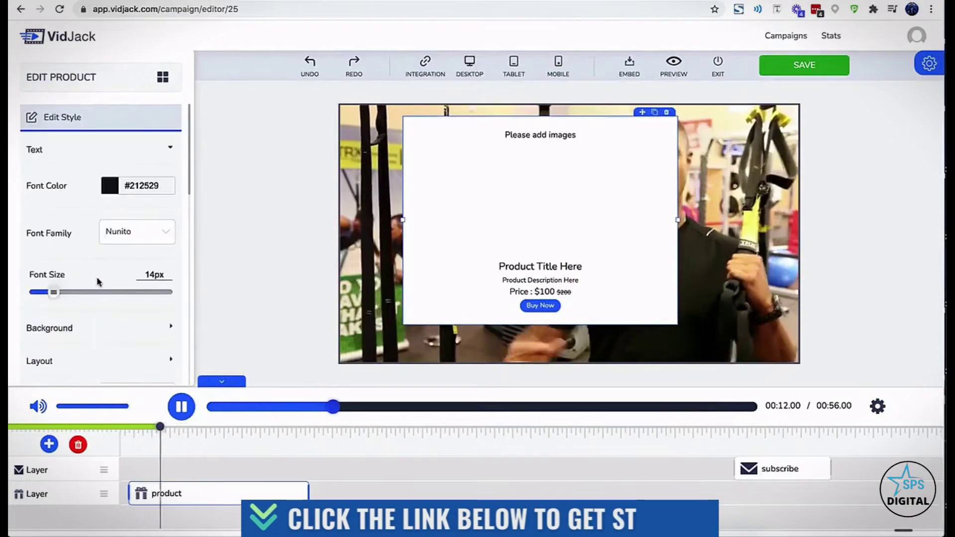
scroll(99, 249, down, 10)
click(99, 280)
click(330, 284)
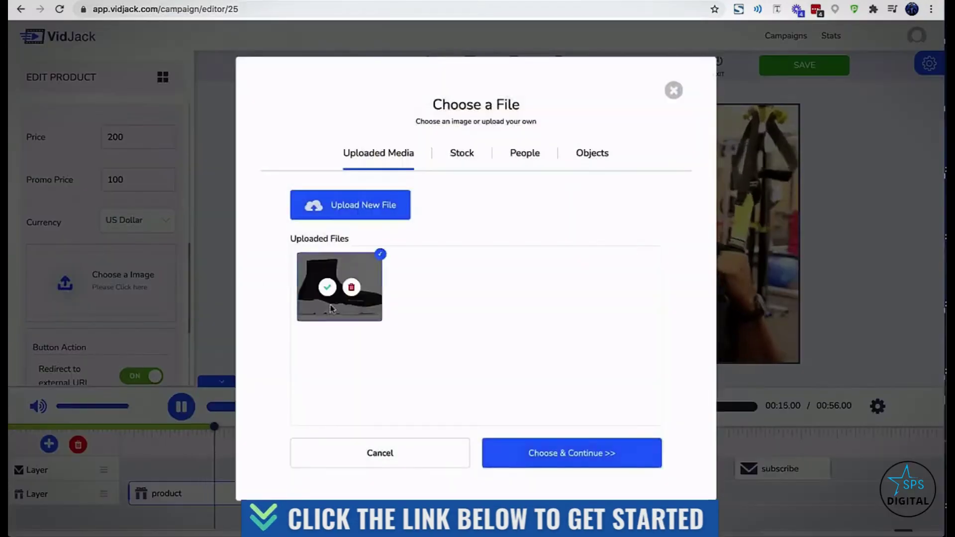
click(539, 452)
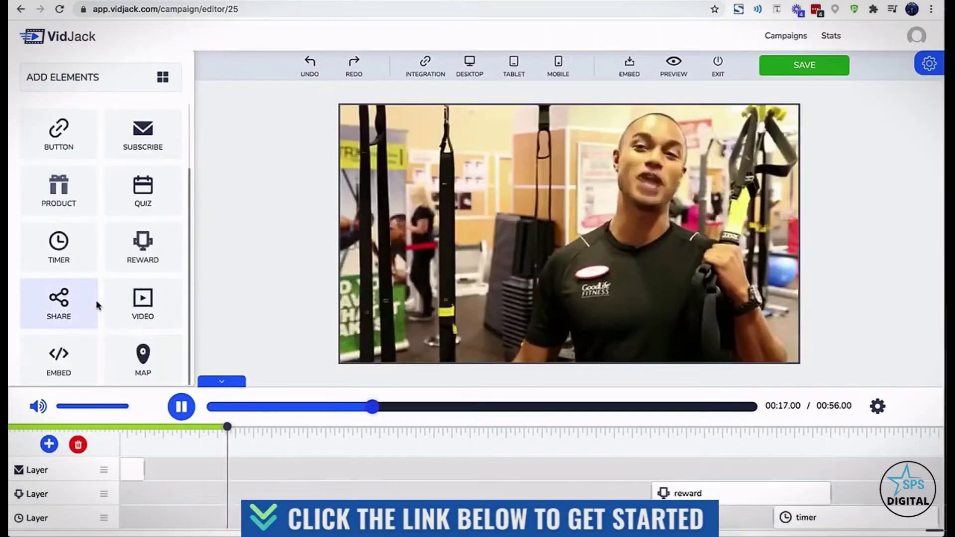
Add social share buttons and an image element, searching stock images for laptop lady
click(87, 302)
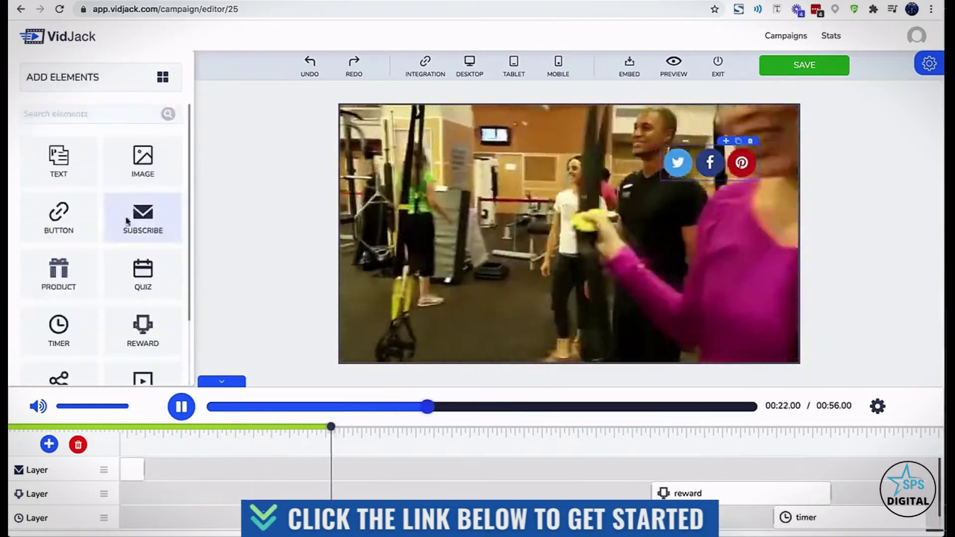
drag(420, 204, 459, 202)
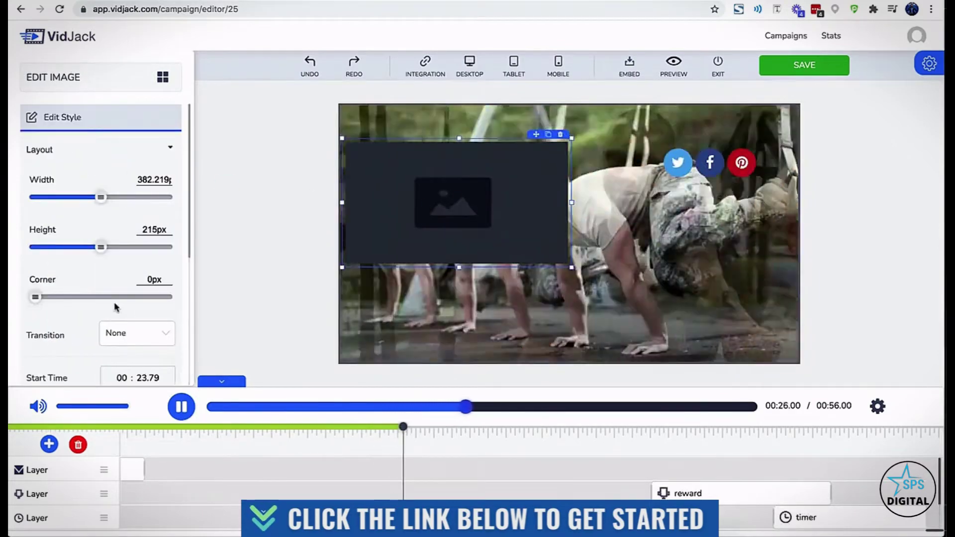
click(118, 334)
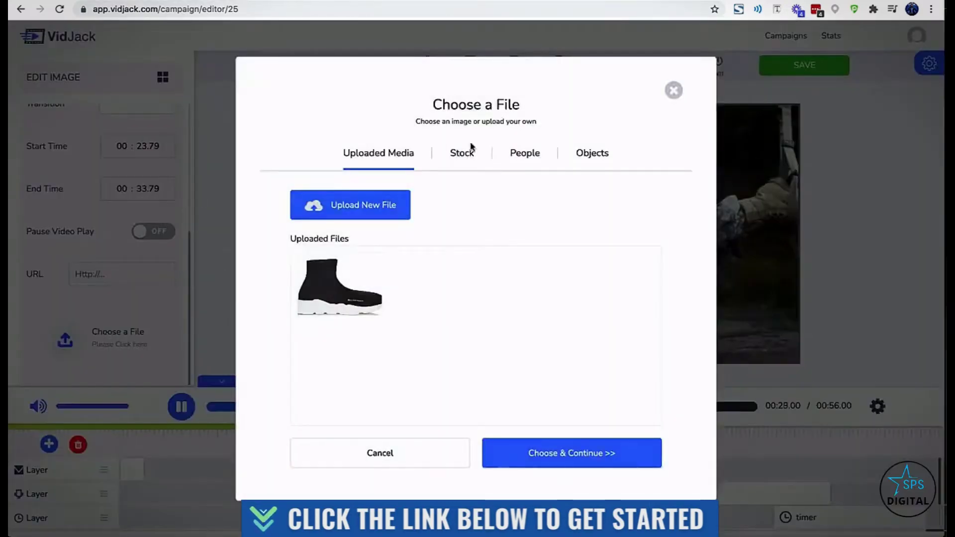
click(462, 153)
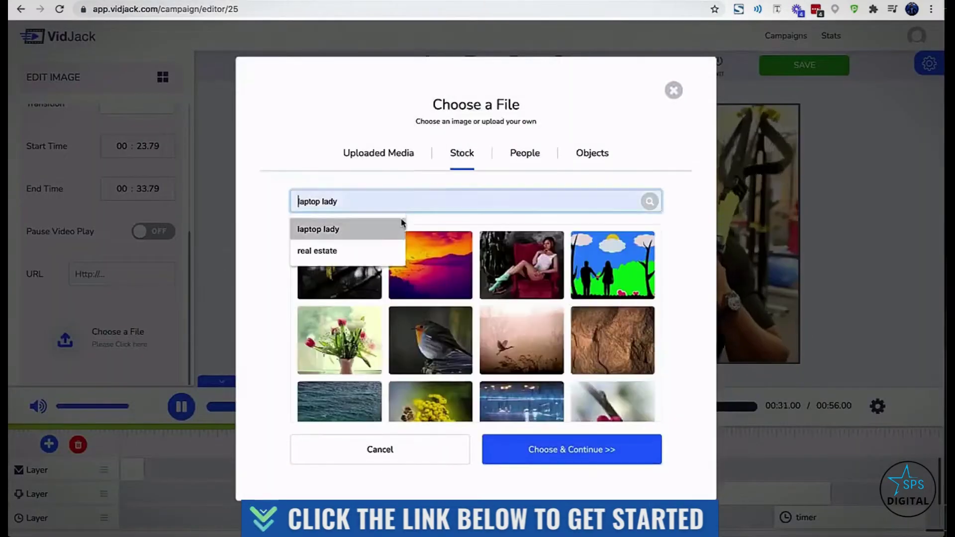
click(400, 228)
Use the People stock photo of a man holding a blank board for the image
scroll(497, 299, down, 10)
click(525, 153)
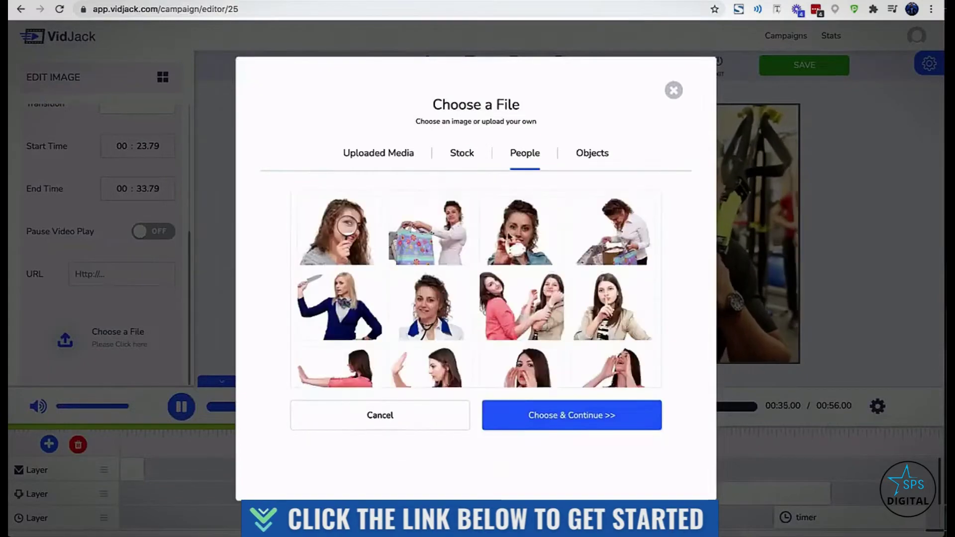
scroll(508, 236, down, 10)
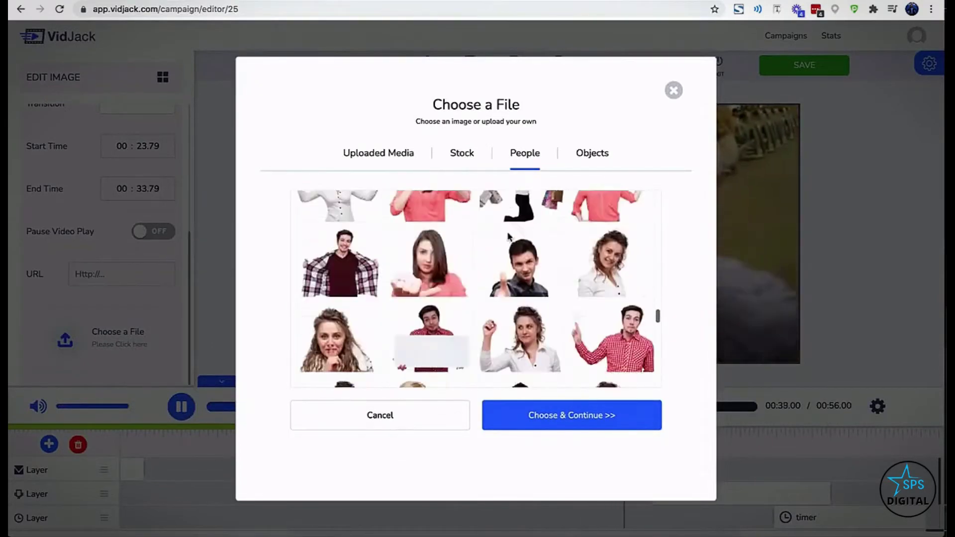
click(591, 153)
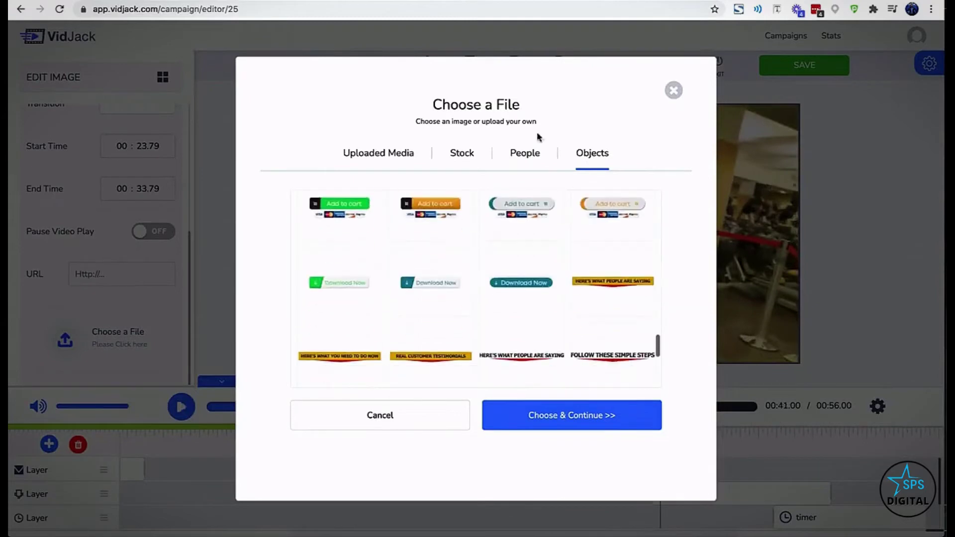
click(518, 154)
scroll(454, 275, down, 5)
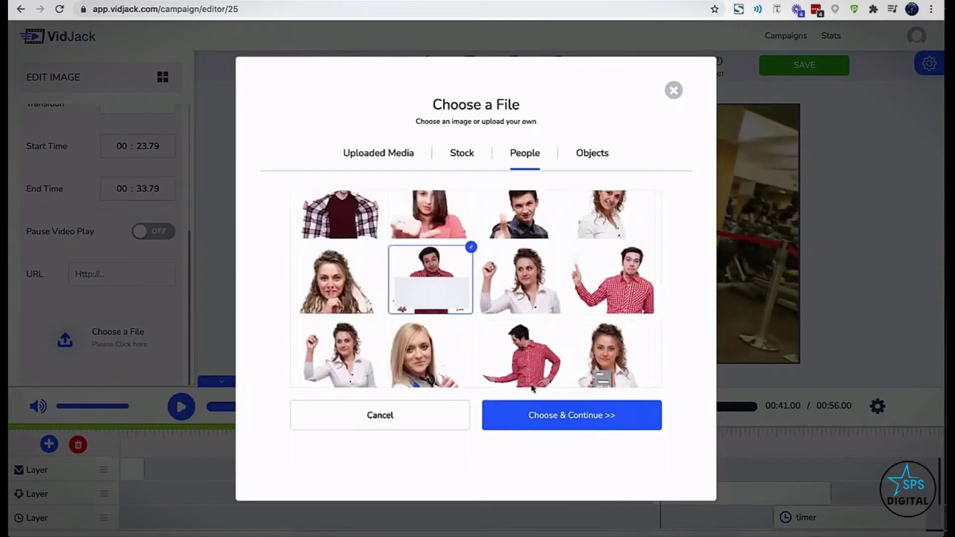
click(534, 414)
click(520, 259)
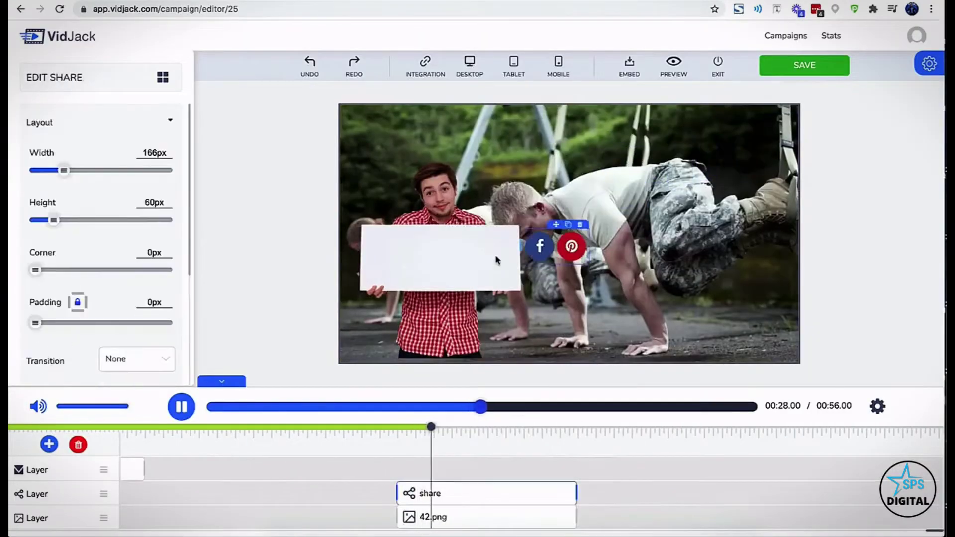
click(447, 328)
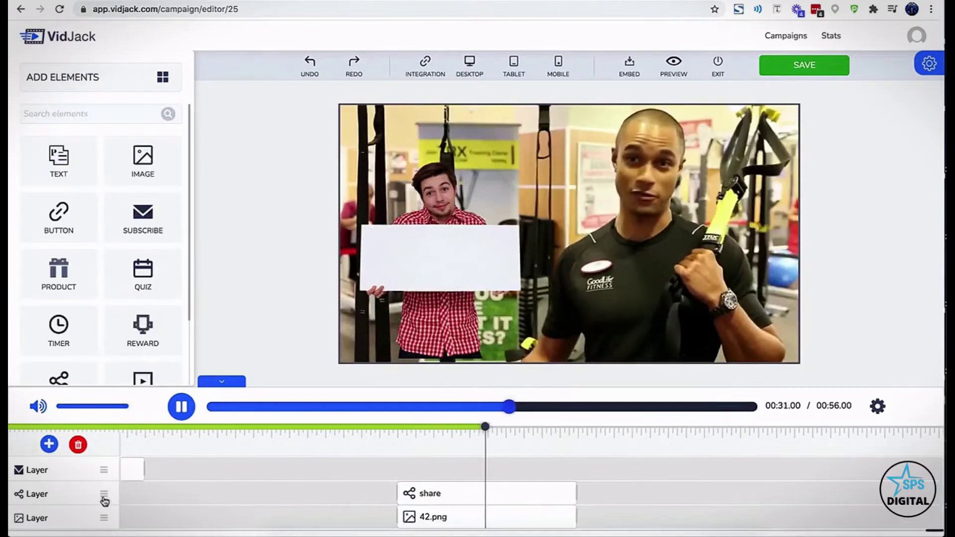
Raise 42.png above the share layer, move the share icons left, and add then delete a quiz card
drag(104, 517, 102, 492)
drag(478, 270, 450, 266)
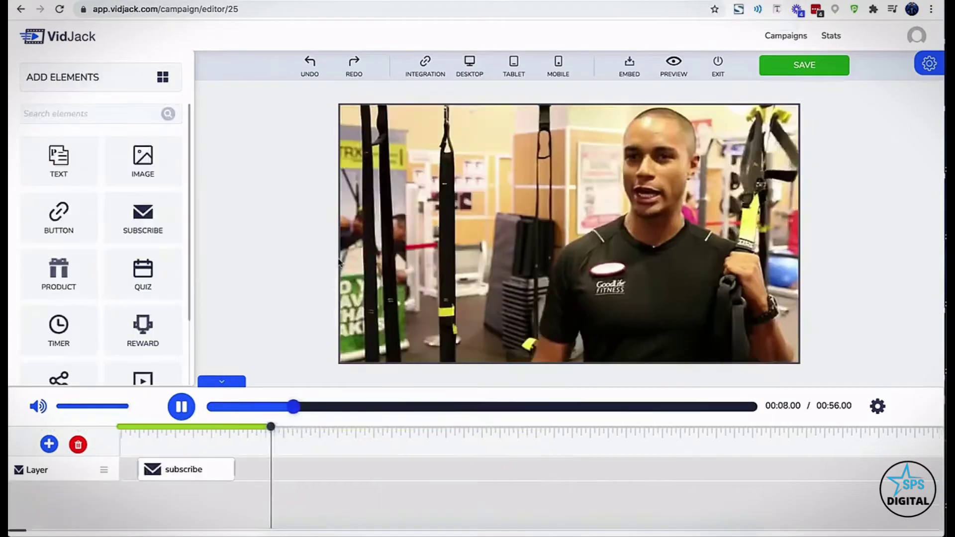
drag(132, 285, 438, 235)
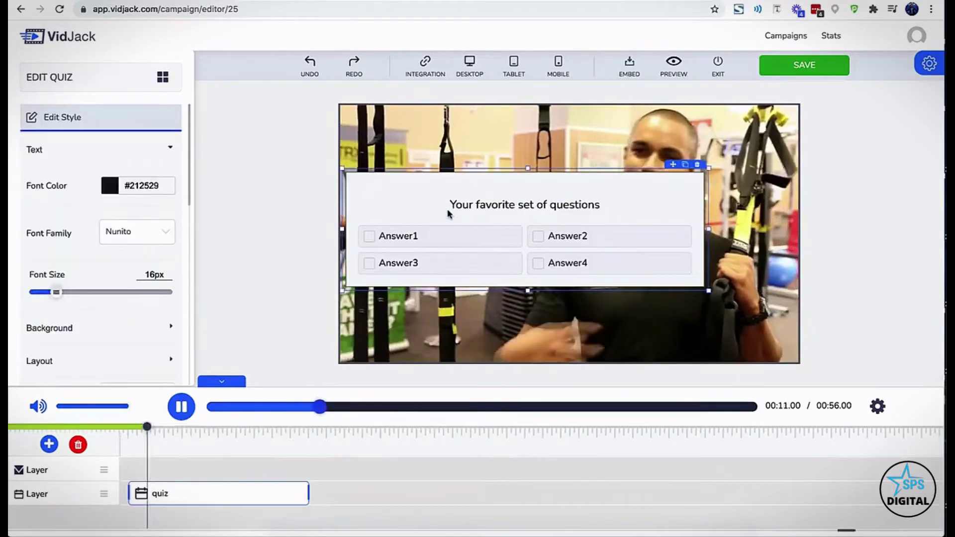
scroll(149, 333, down, 10)
scroll(141, 330, up, 10)
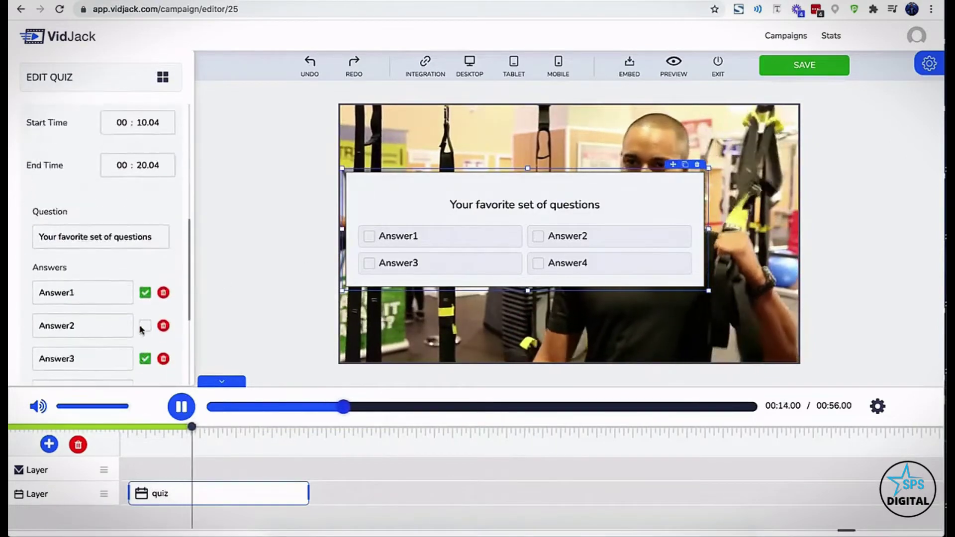
click(689, 166)
Add and delete a map overlay, then add an embedded video element
scroll(90, 305, down, 3)
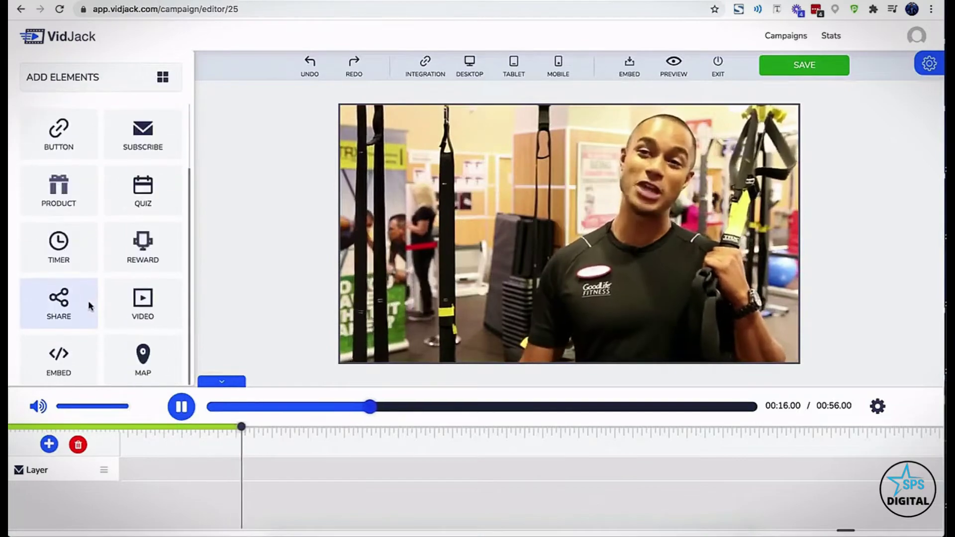
drag(141, 351, 410, 254)
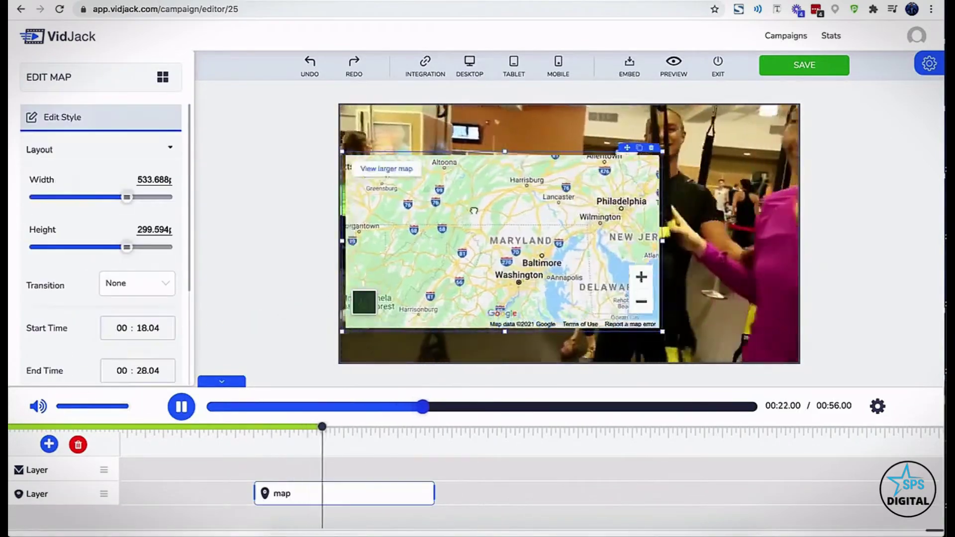
click(650, 148)
scroll(142, 322, down, 1)
drag(143, 322, 484, 248)
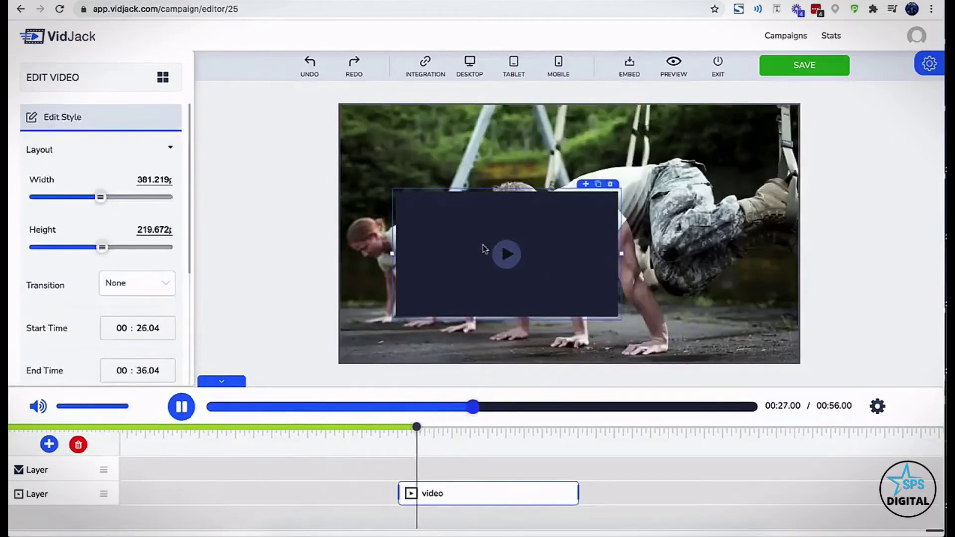
Load the pasted YouTube embed into the video overlay, then delete that embed overlay
scroll(157, 324, down, 4)
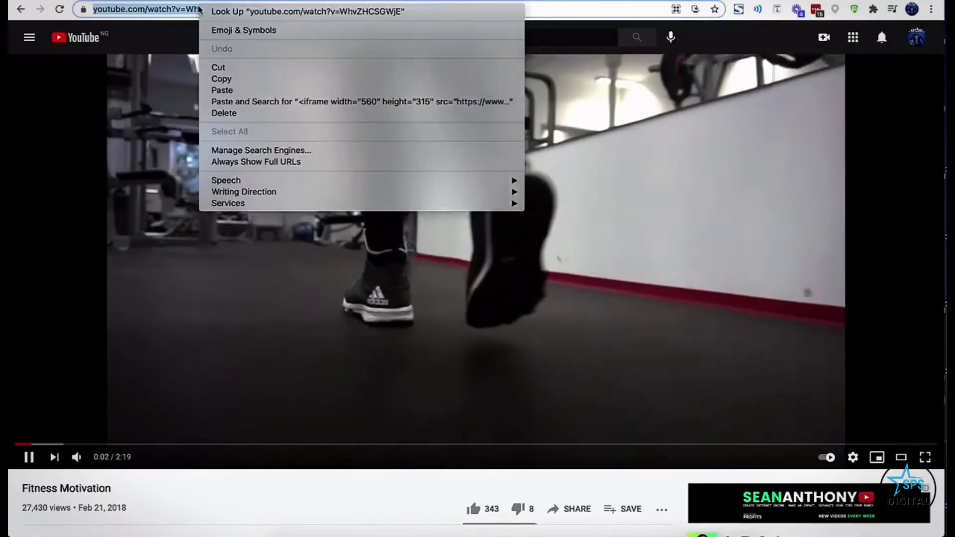
click(92, 278)
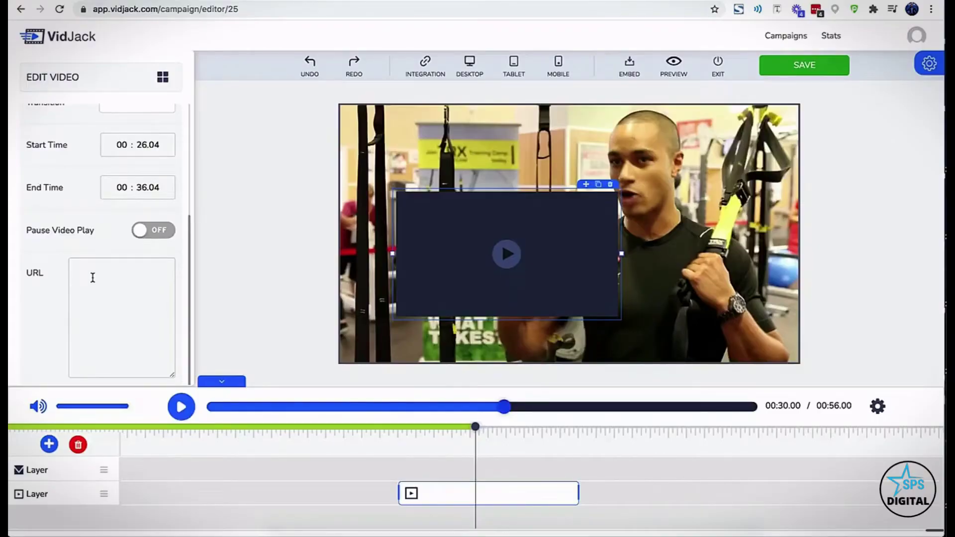
click(30, 320)
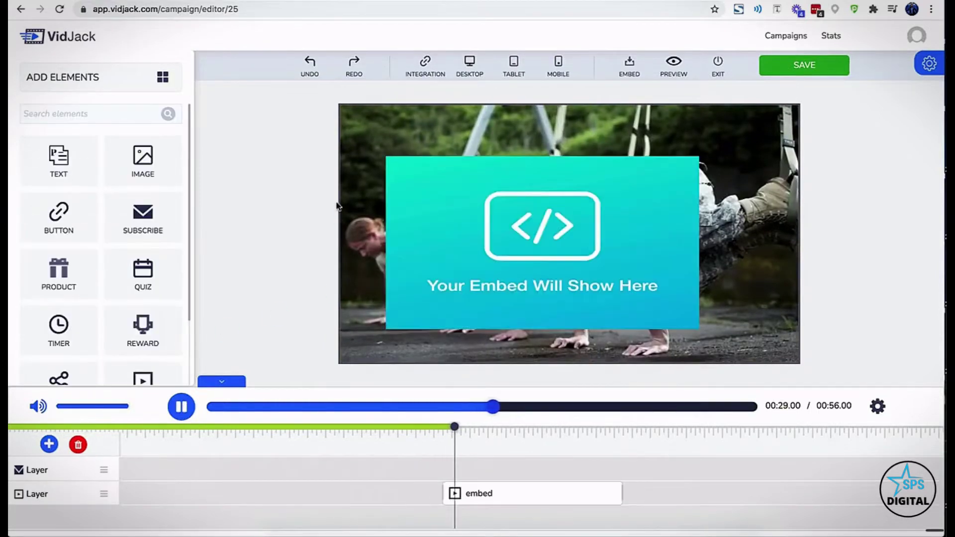
click(557, 194)
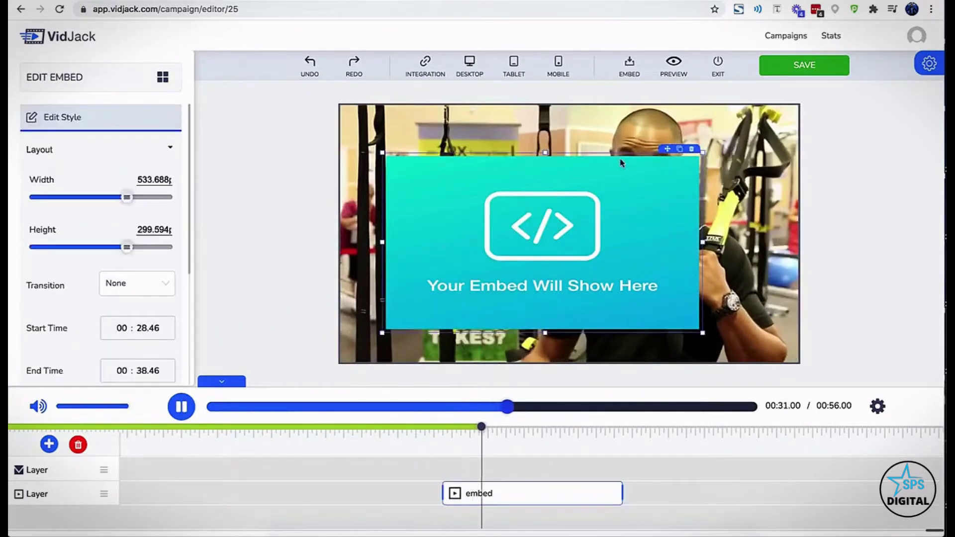
click(692, 148)
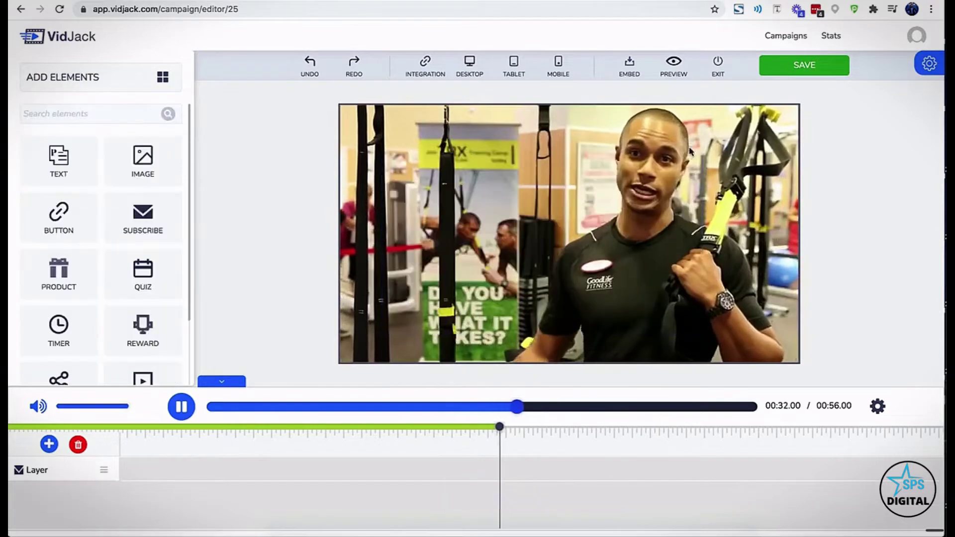
click(687, 1)
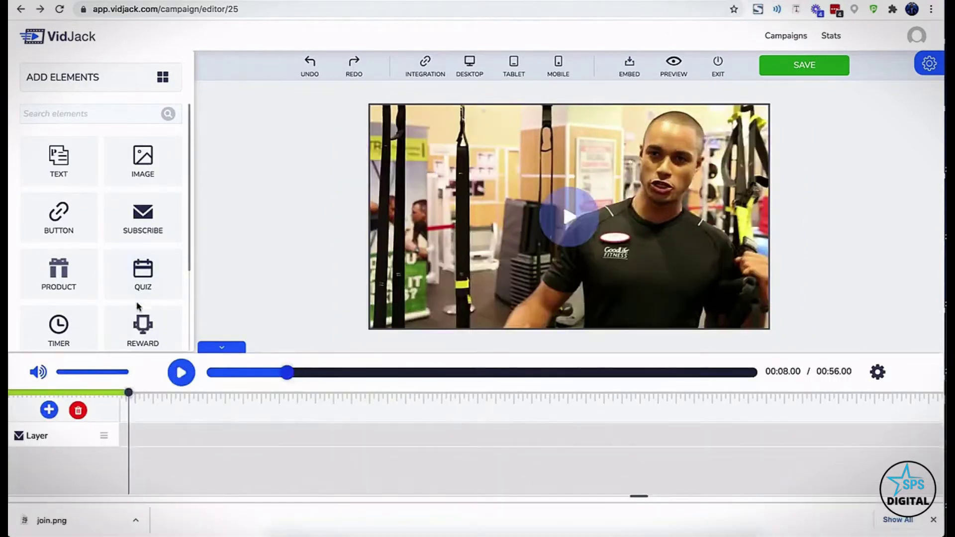
Add a reward overlay to the video and widen it to the right
click(146, 336)
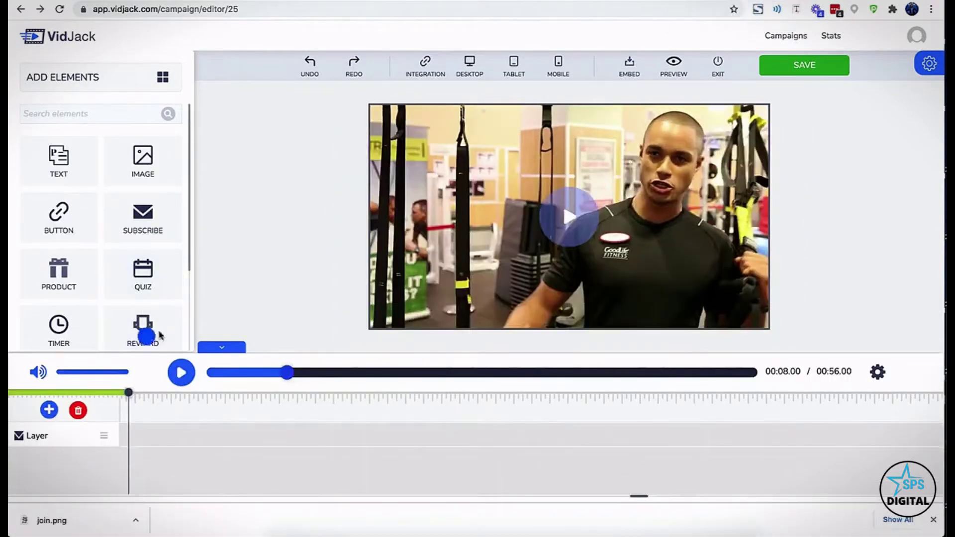
click(451, 287)
click(609, 287)
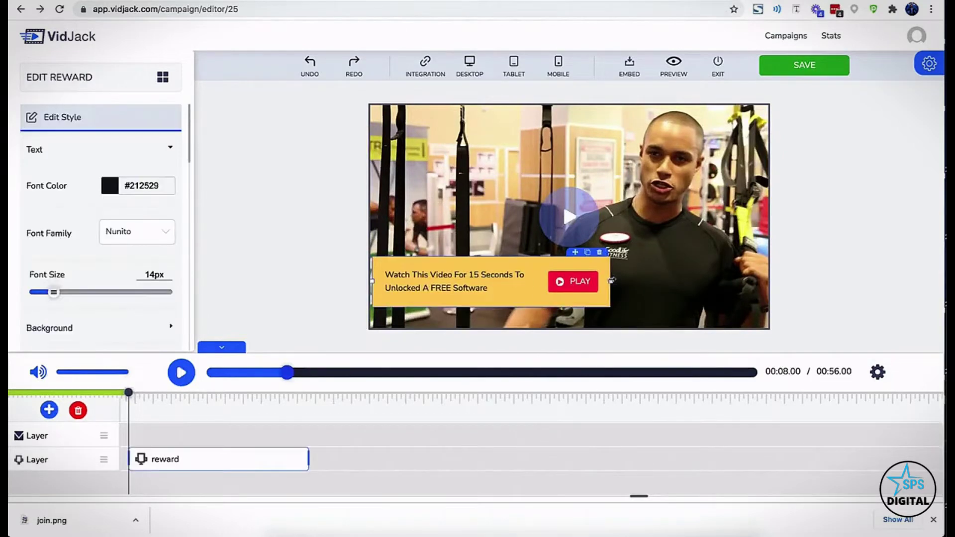
drag(611, 281, 654, 281)
Replace the reward text with the FREE 1 Month Gym Membership offer, bolding that phrase
click(546, 274)
key(ctrl+a)
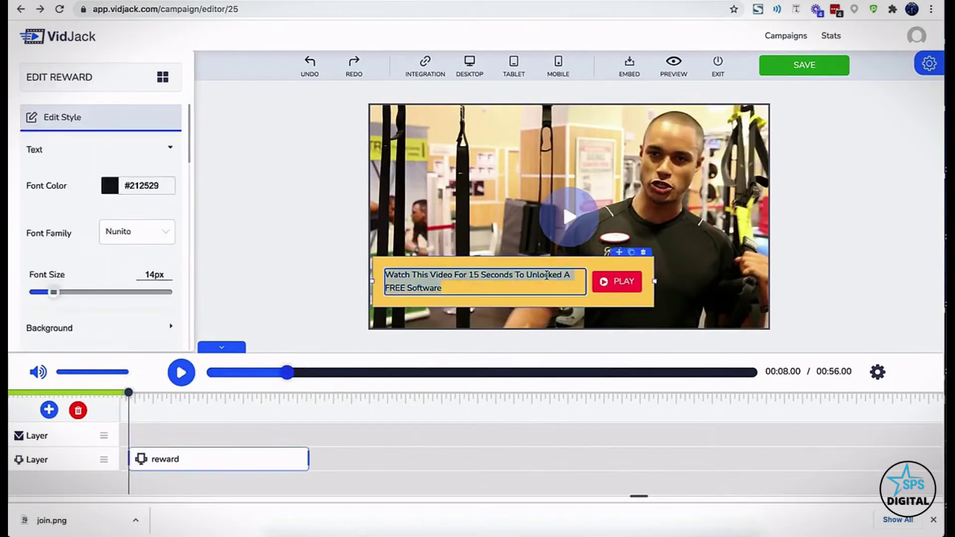
text(Watch This Video For 20 seconds To Unlock A FREE 1 Month Gym Membership Worth $699)
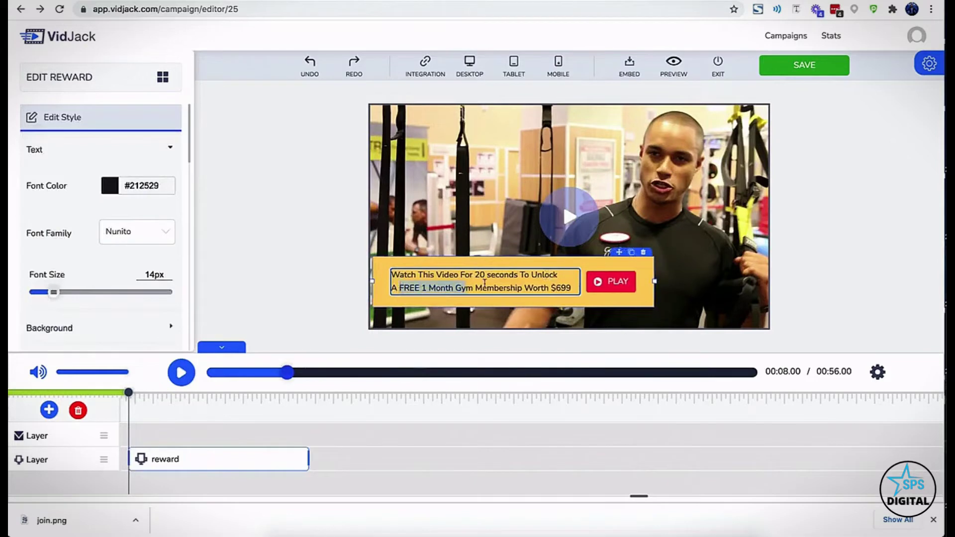
key(ctrl+b)
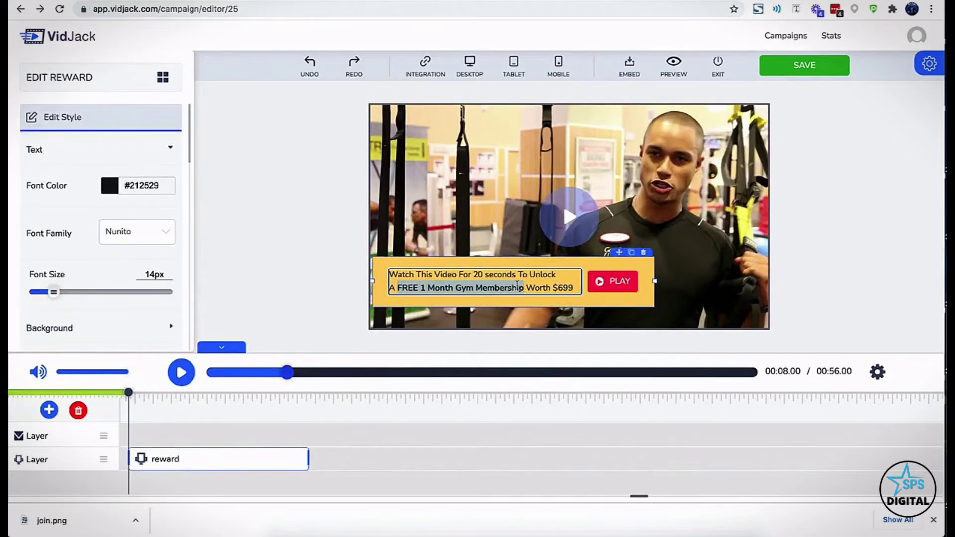
click(416, 263)
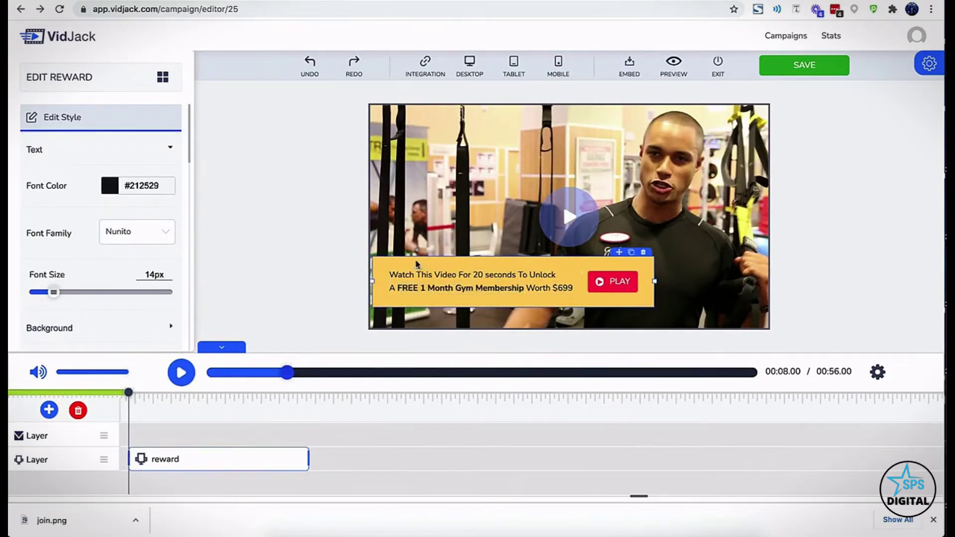
Set the reward's unlock time to 20 seconds and its title to FREE MEMBERSHIP
scroll(153, 305, down, 5)
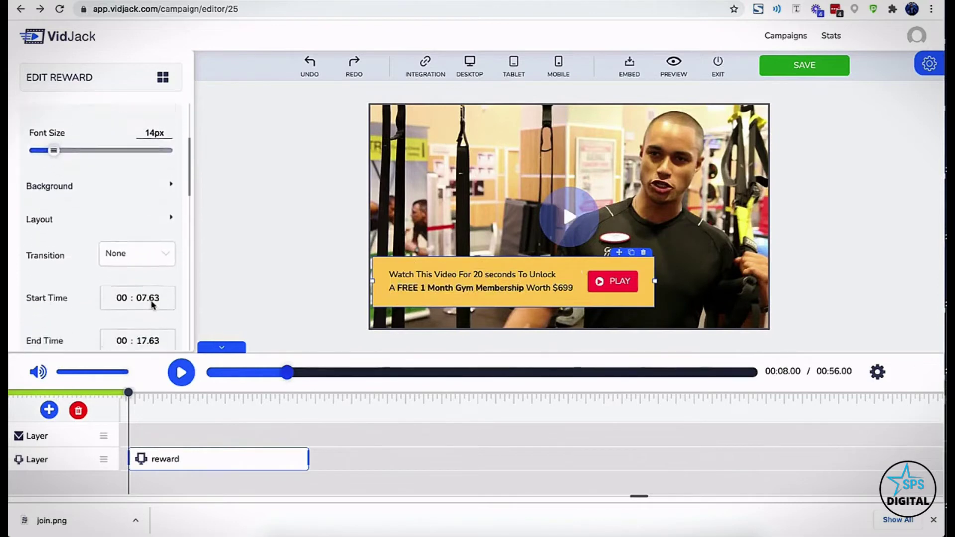
scroll(152, 305, down, 2)
scroll(153, 305, down, 1)
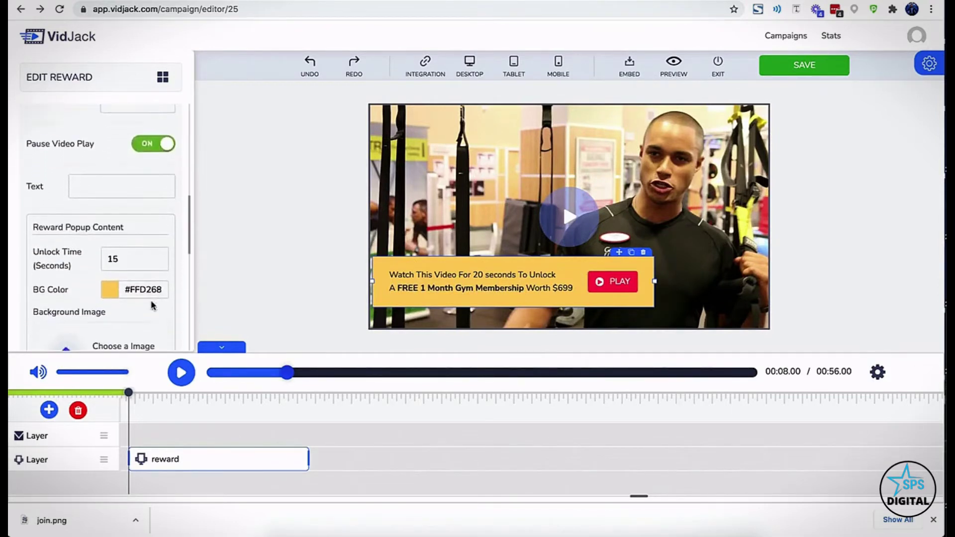
text(20)
scroll(111, 288, down, 5)
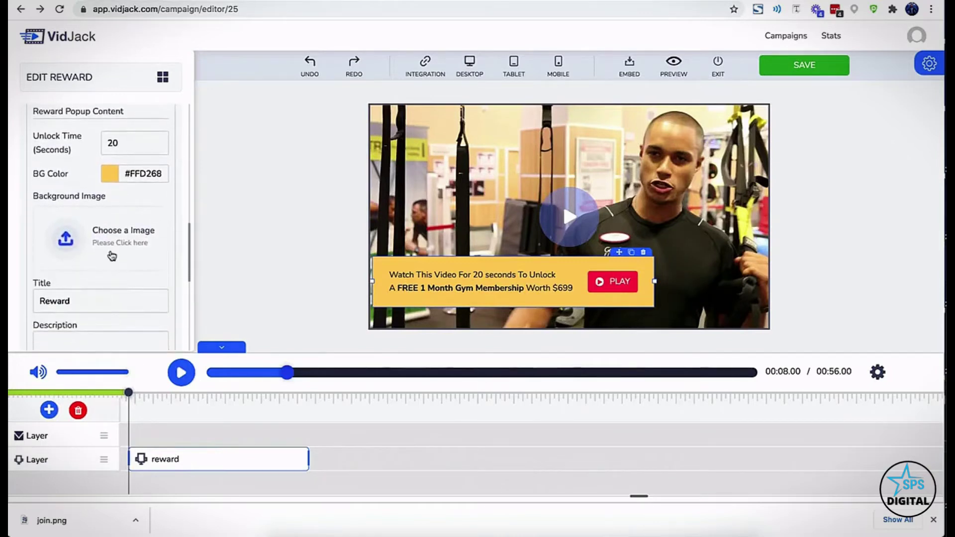
scroll(111, 236, down, 1)
double_click(88, 247)
text(FREE)
click(67, 280)
scroll(65, 289, down, 8)
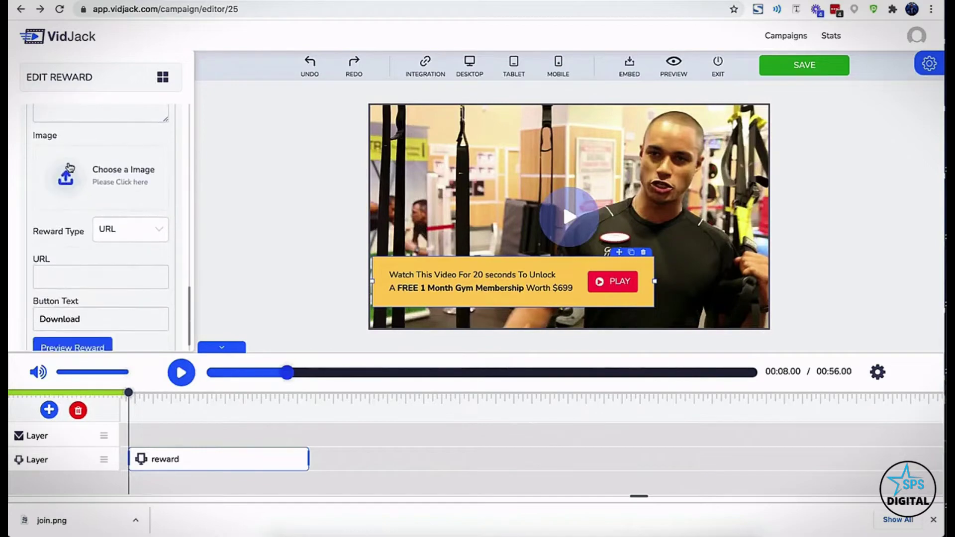
click(65, 177)
Set the member-card picture as the reward image
click(320, 271)
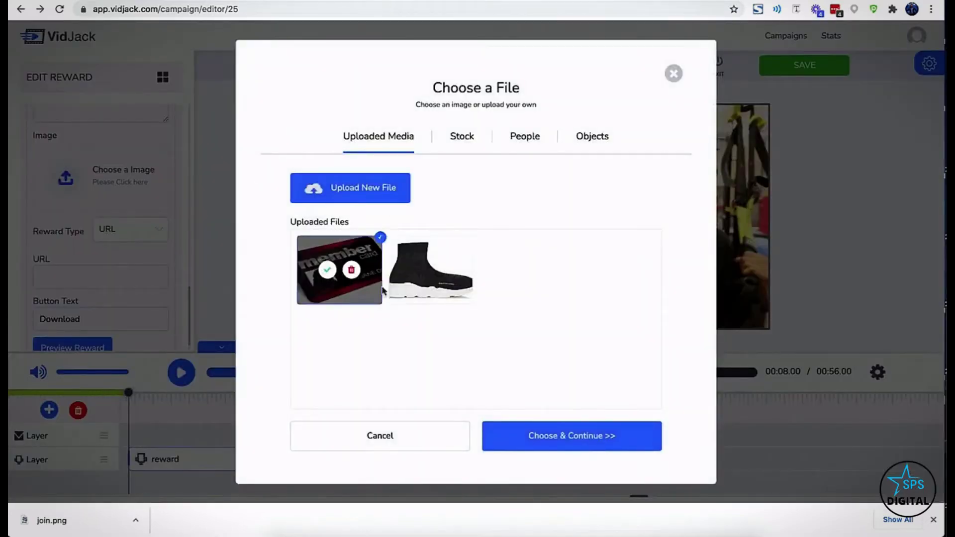
click(527, 436)
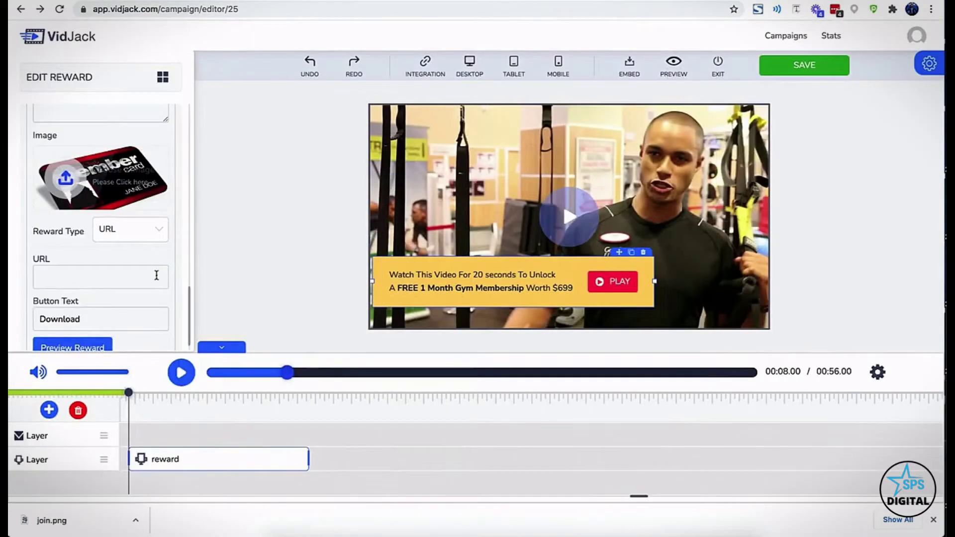
scroll(157, 276, down, 1)
Set the reward type to Multi Coupon and the button text to Cliam Membership
click(128, 211)
click(119, 258)
click(121, 214)
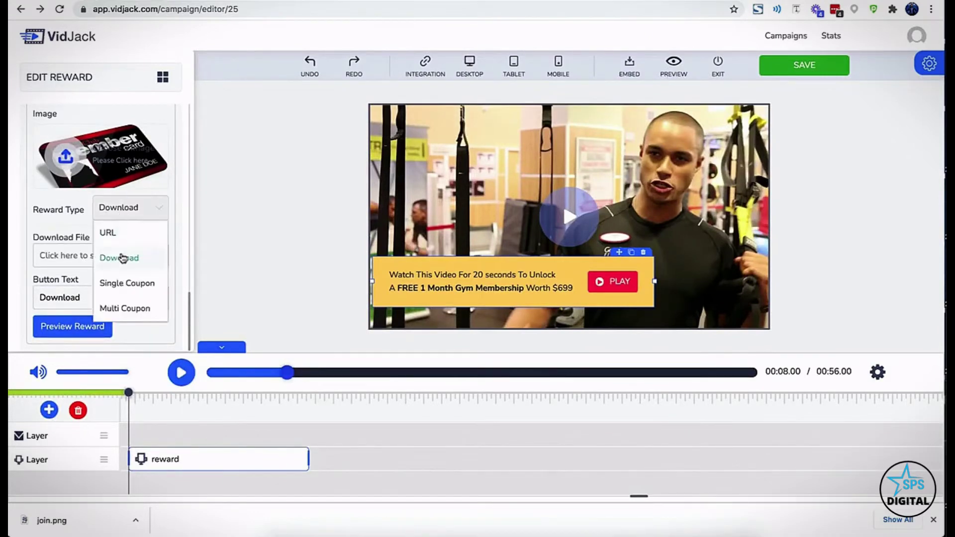
click(127, 282)
click(135, 213)
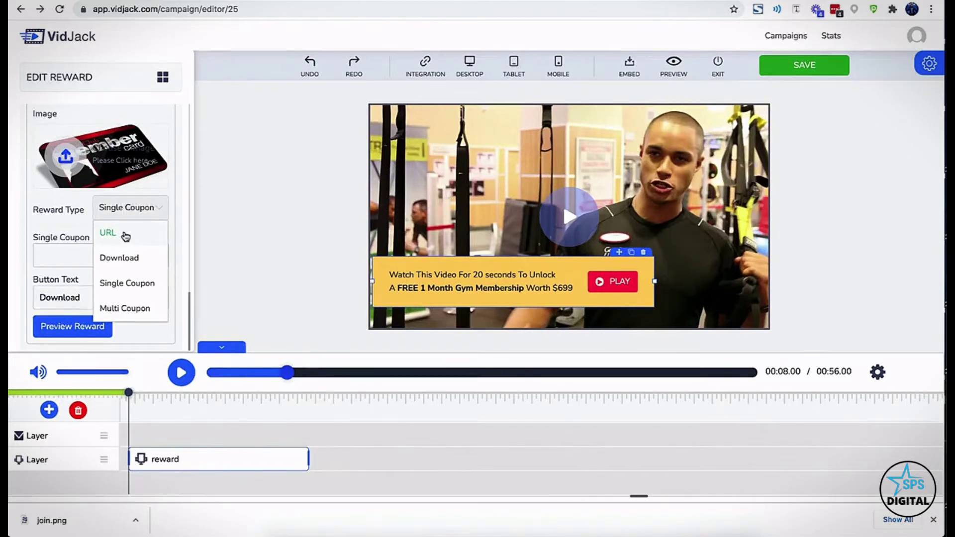
click(138, 263)
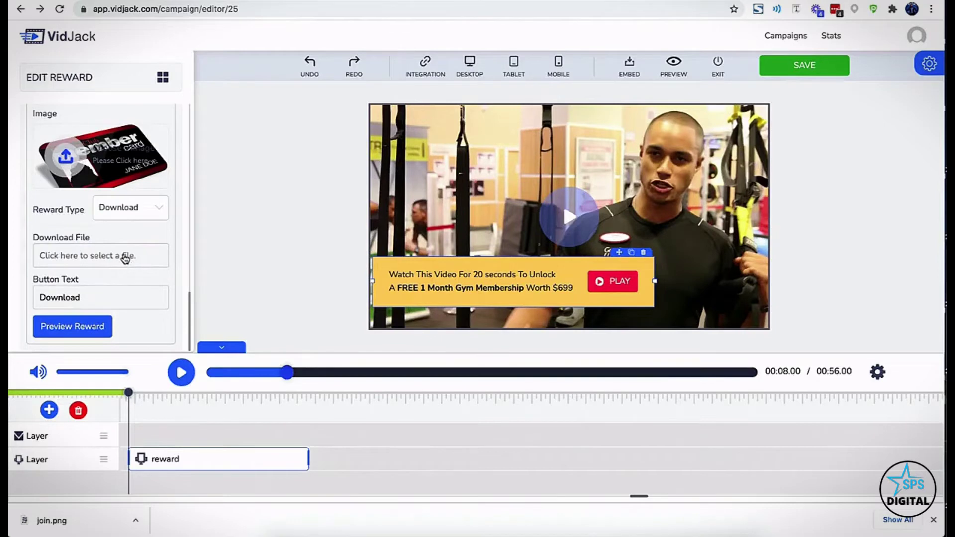
click(140, 209)
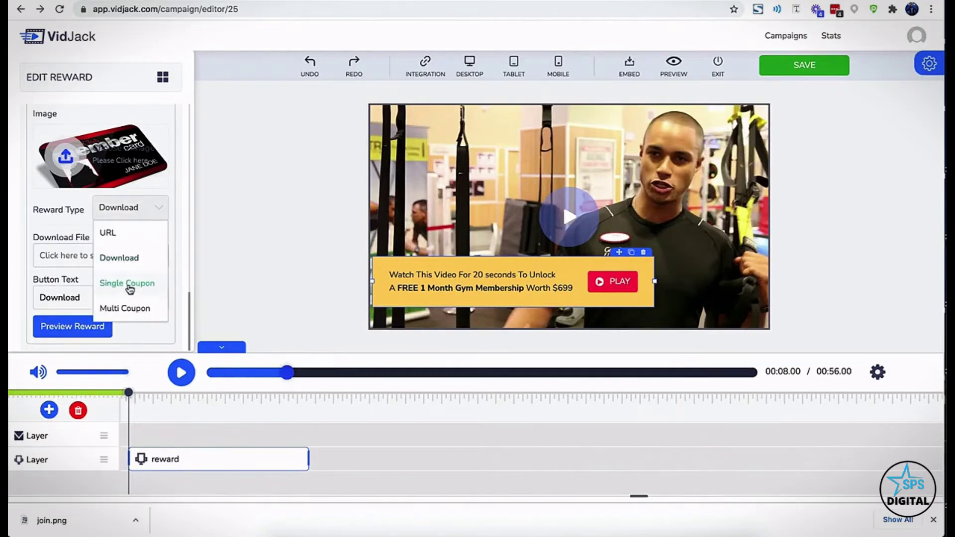
click(130, 284)
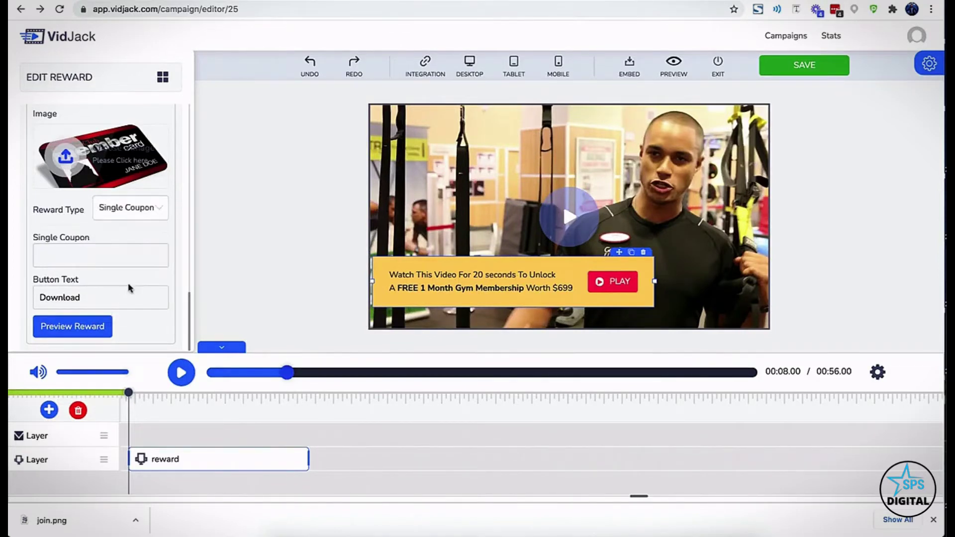
click(133, 215)
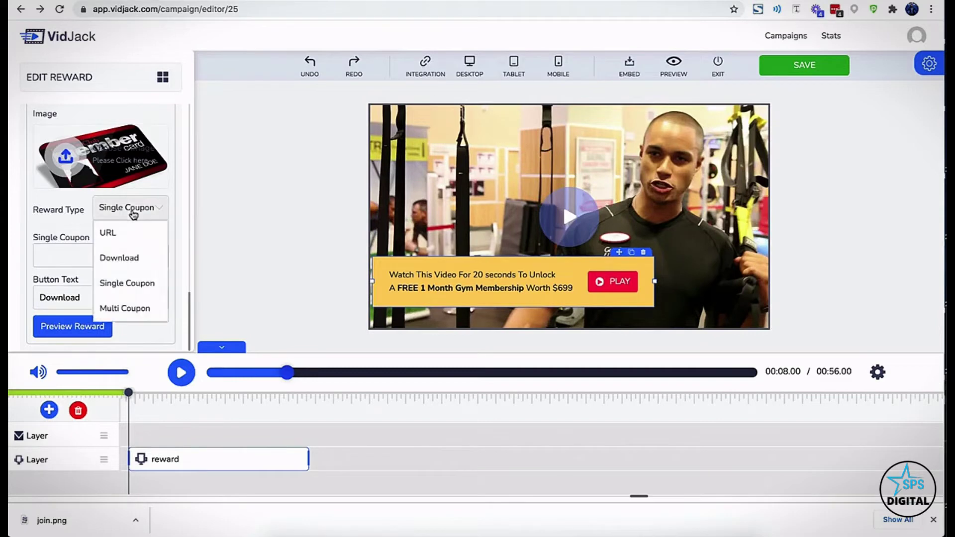
click(124, 310)
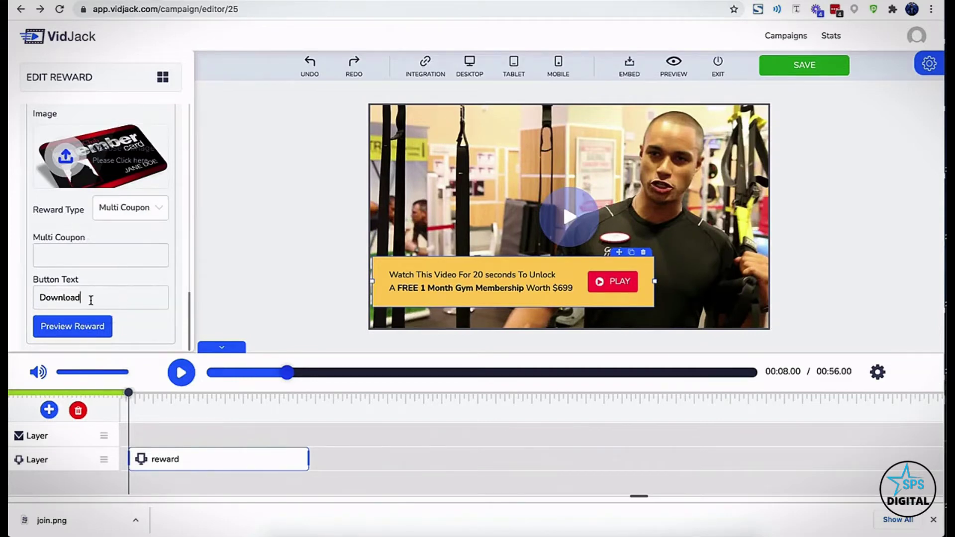
text(Cliam Membership)
Save the campaign, dismiss the confirmation, and open the campaign preview
click(802, 66)
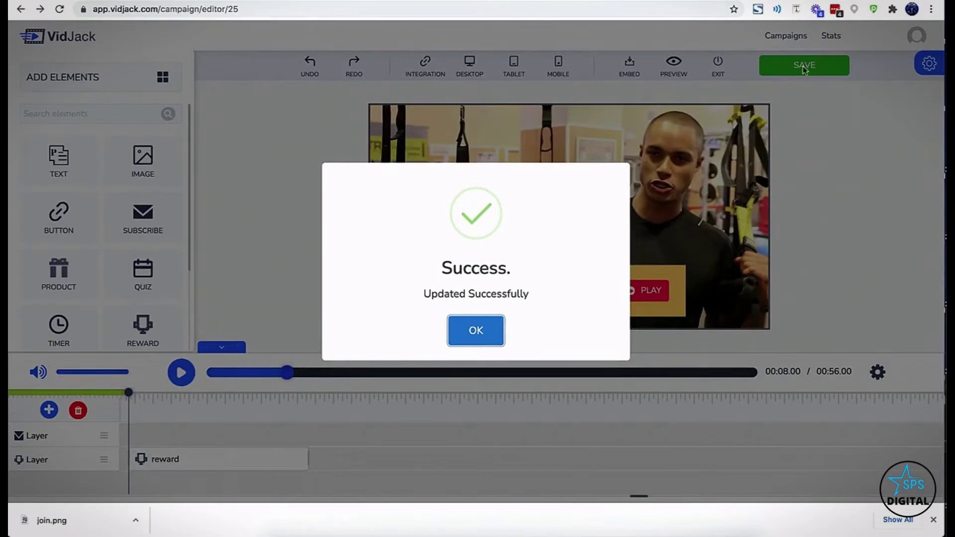
click(456, 336)
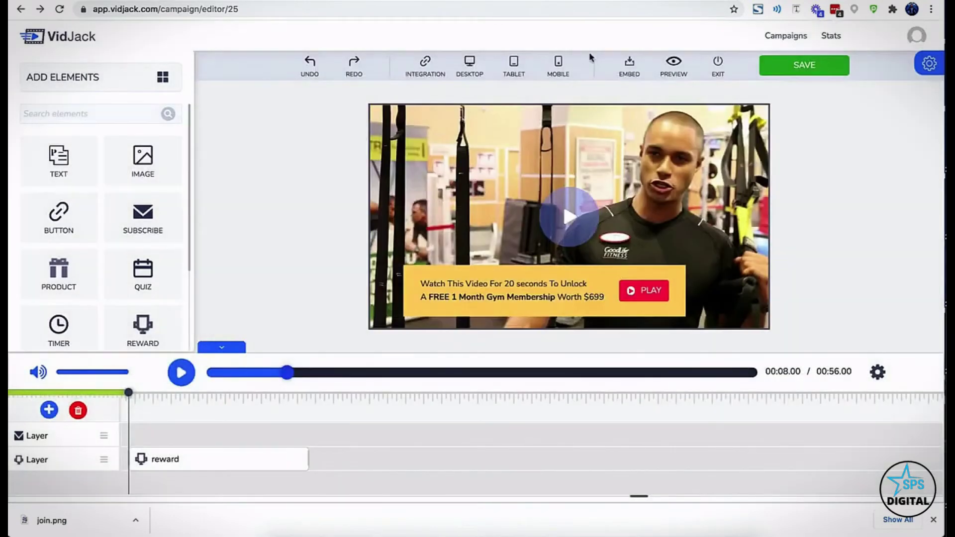
click(672, 65)
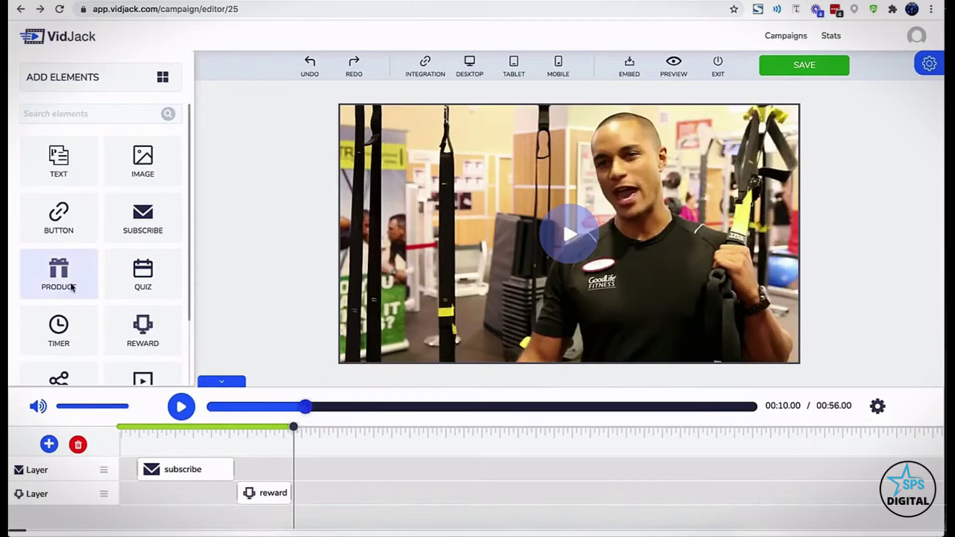
Place a product card on the video and give it the shoe image
drag(71, 287, 484, 251)
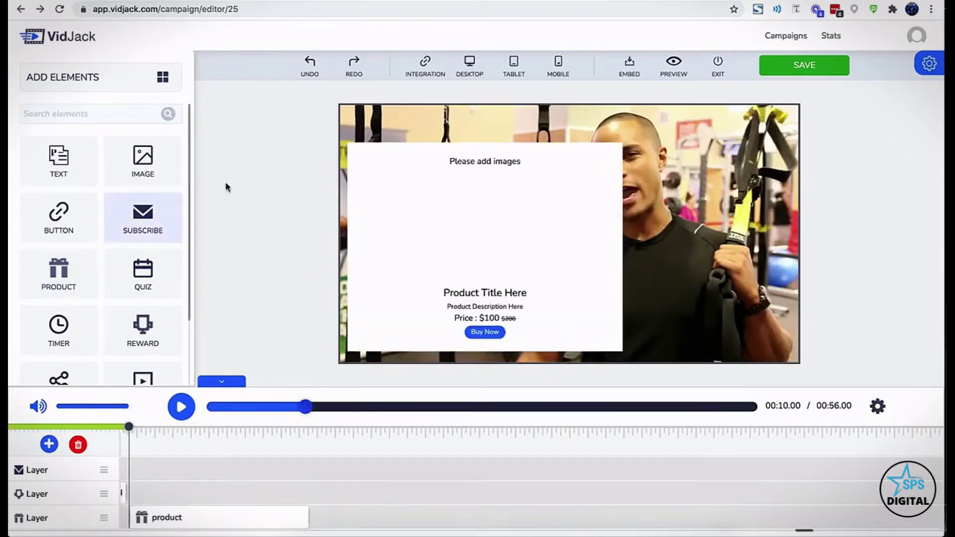
click(481, 215)
scroll(76, 288, down, 10)
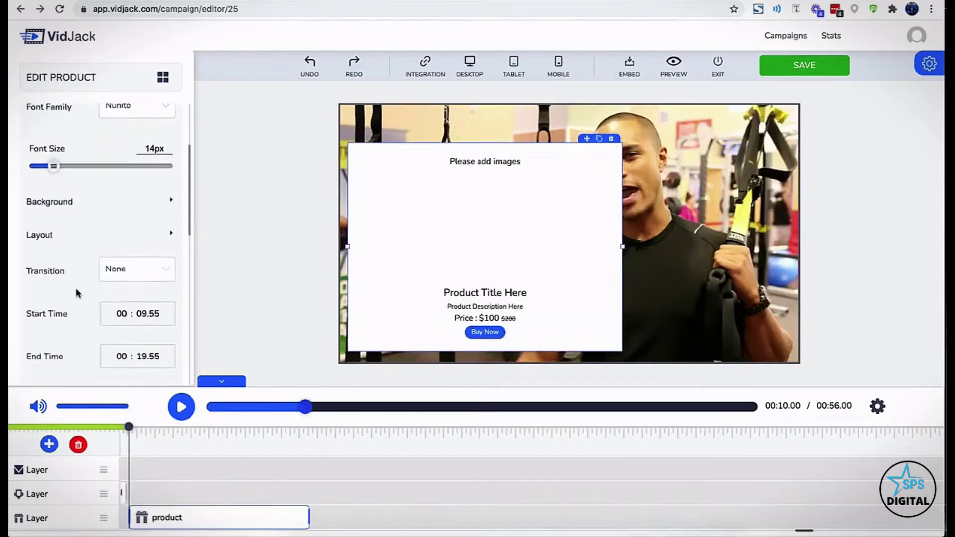
click(71, 218)
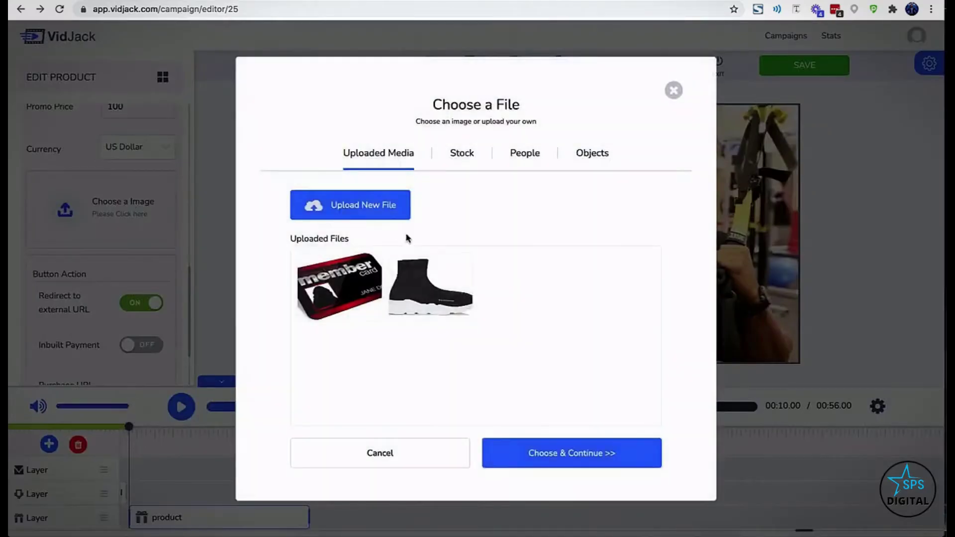
click(433, 288)
click(535, 446)
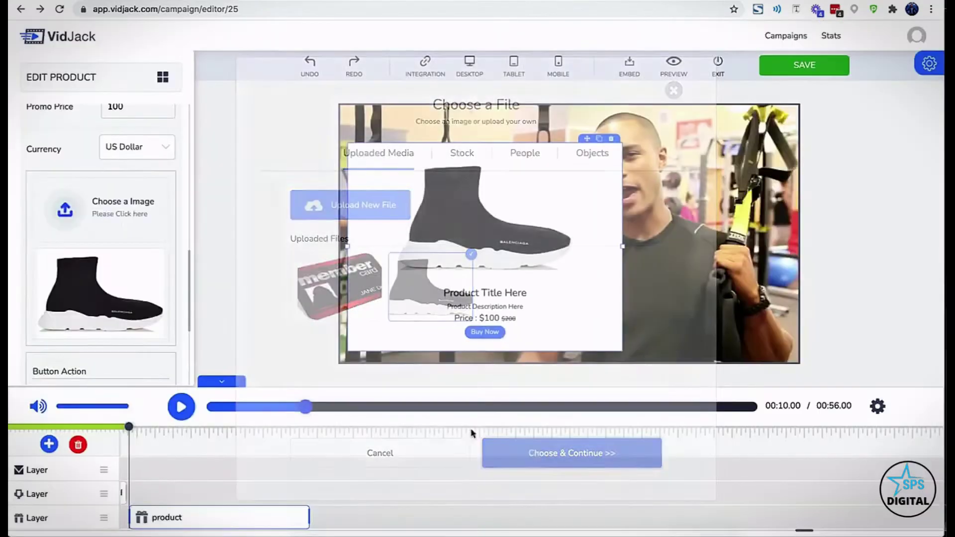
Enable built-in payment and shipping address collection, and fill the PayPal Client and Secret IDs
scroll(86, 259, down, 3)
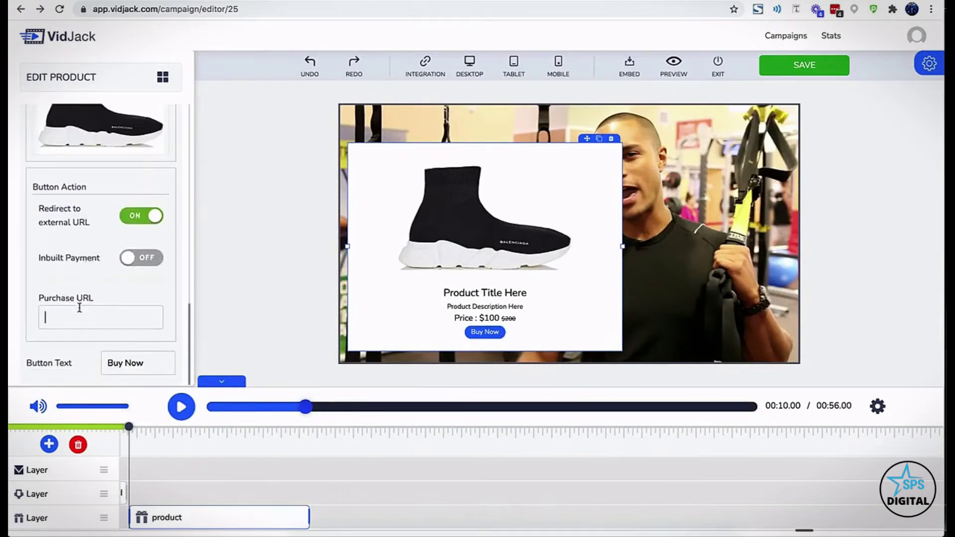
click(127, 259)
scroll(124, 294, down, 3)
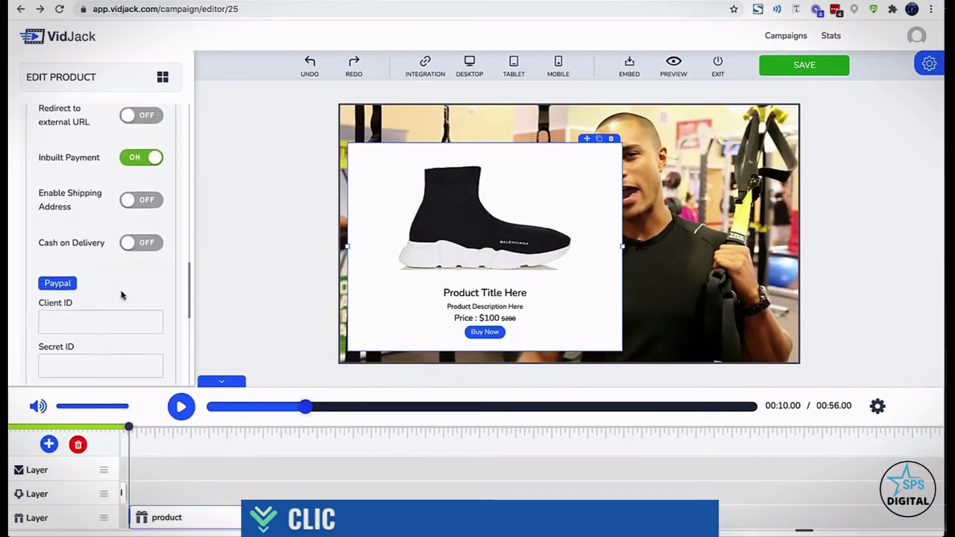
click(129, 175)
click(100, 295)
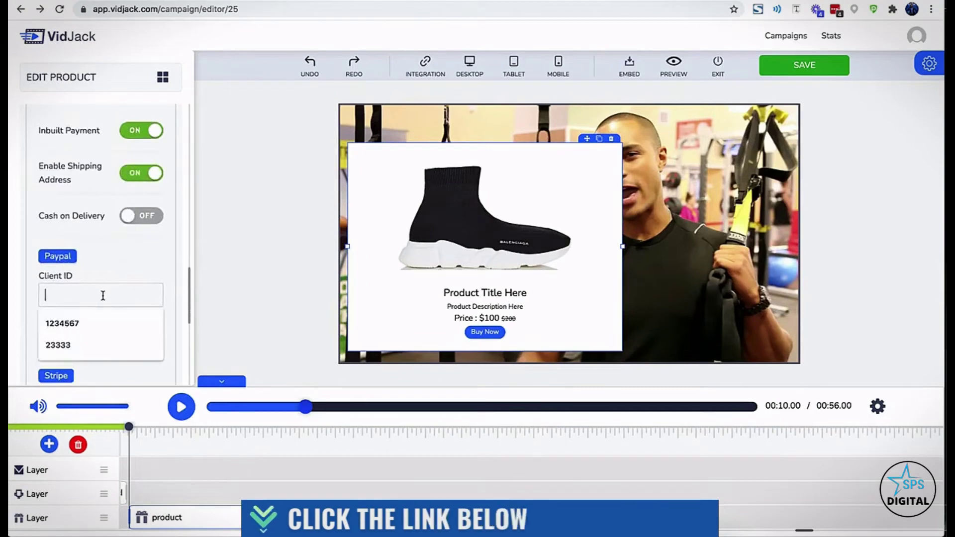
click(94, 324)
click(100, 337)
click(85, 378)
Fill the Stripe publishable and secret keys and enter a Paystack merchant email
scroll(85, 358, down, 2)
scroll(79, 328, down, 1)
click(79, 327)
click(69, 352)
scroll(79, 371, down, 2)
click(79, 372)
click(63, 397)
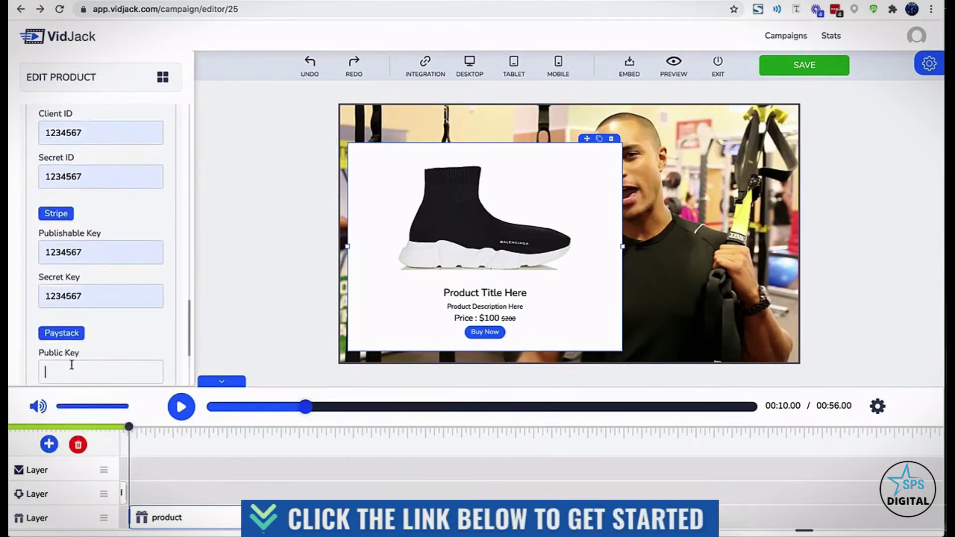
scroll(68, 298, down, 2)
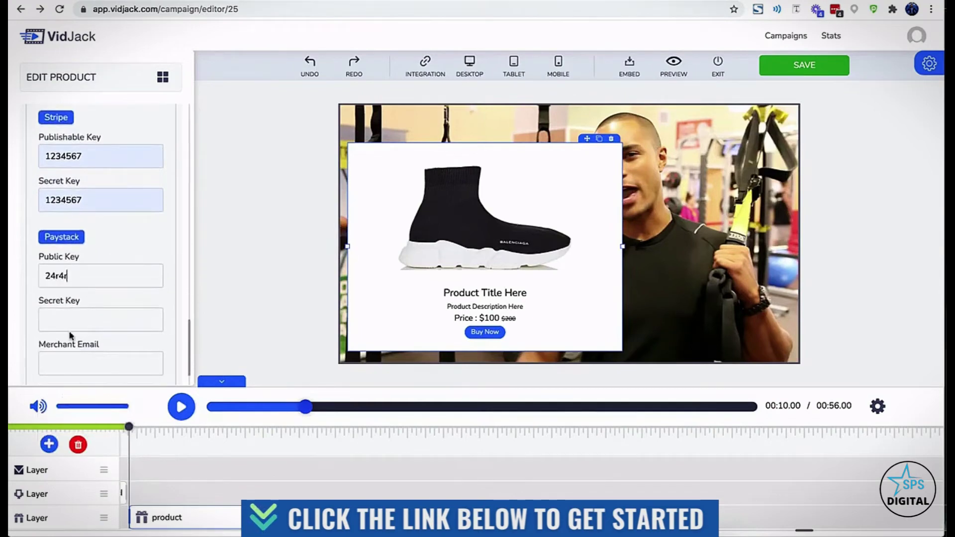
click(69, 355)
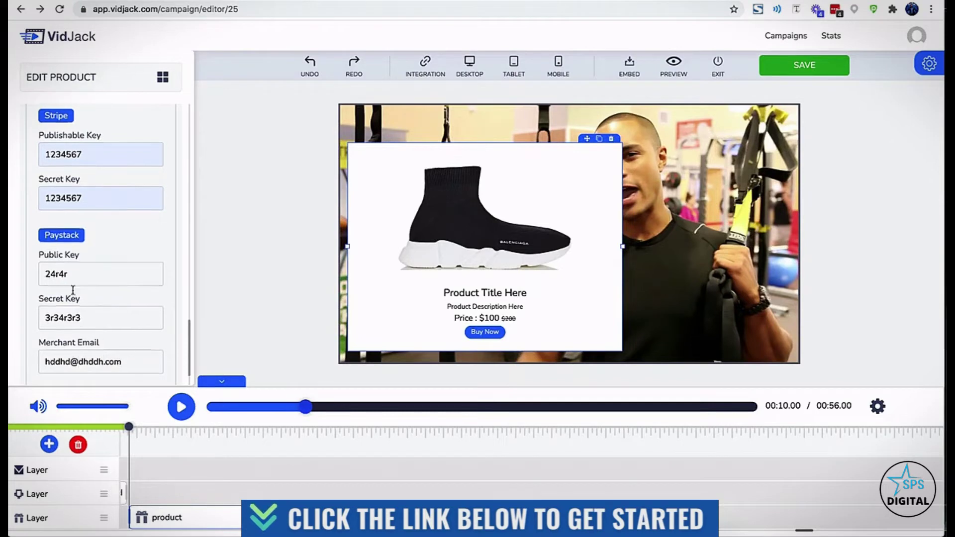
Retitle the product card to 'Special Gym Shoes'
scroll(92, 313, down, 1)
scroll(118, 315, up, 10)
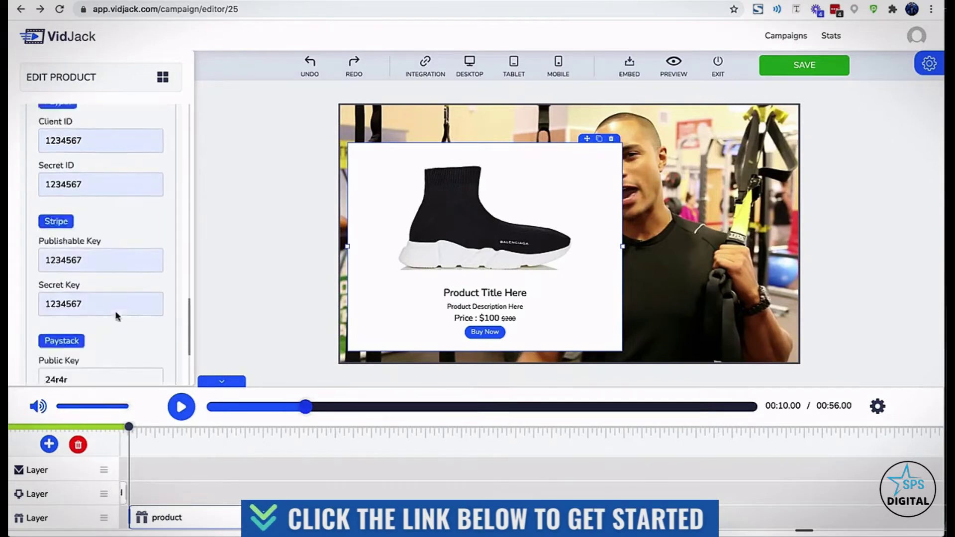
scroll(118, 315, up, 5)
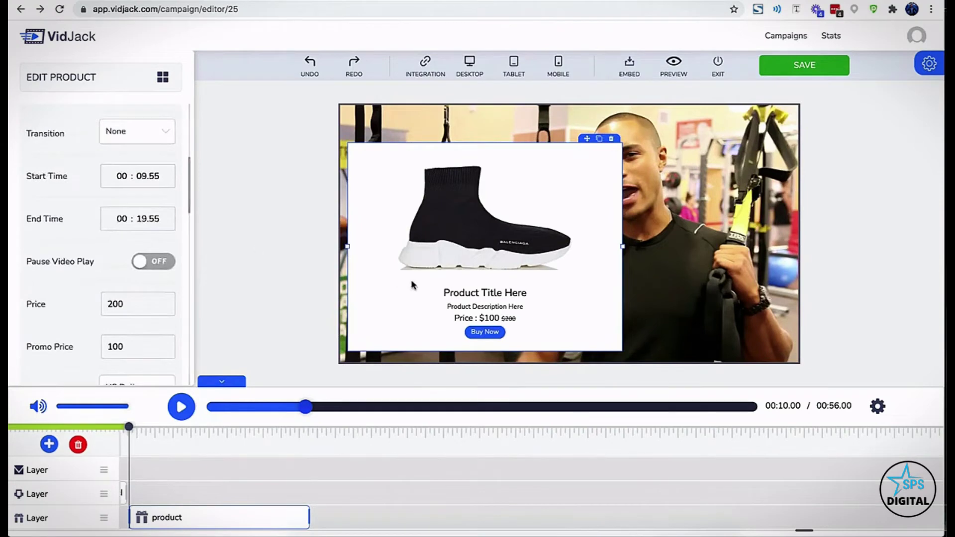
double_click(458, 291)
text(Special)
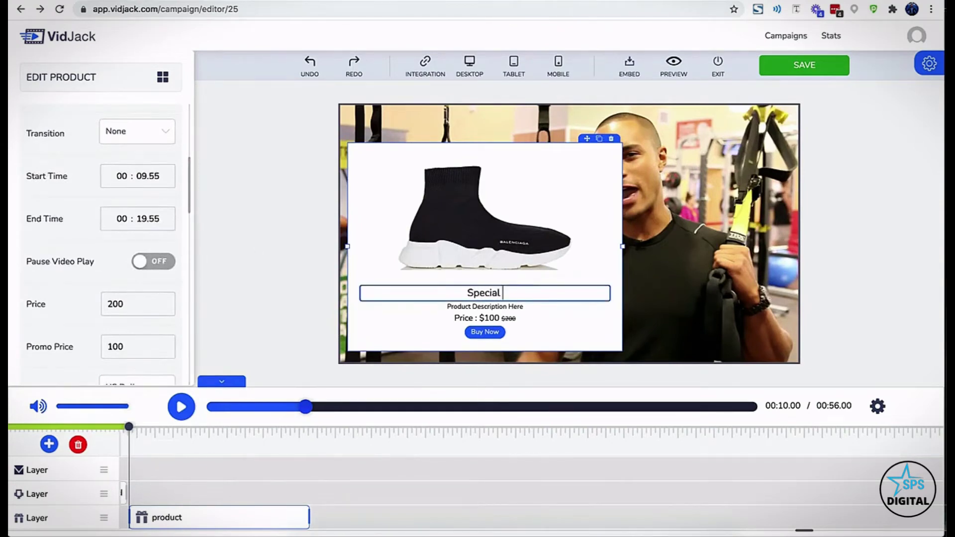
text( Gym Show)
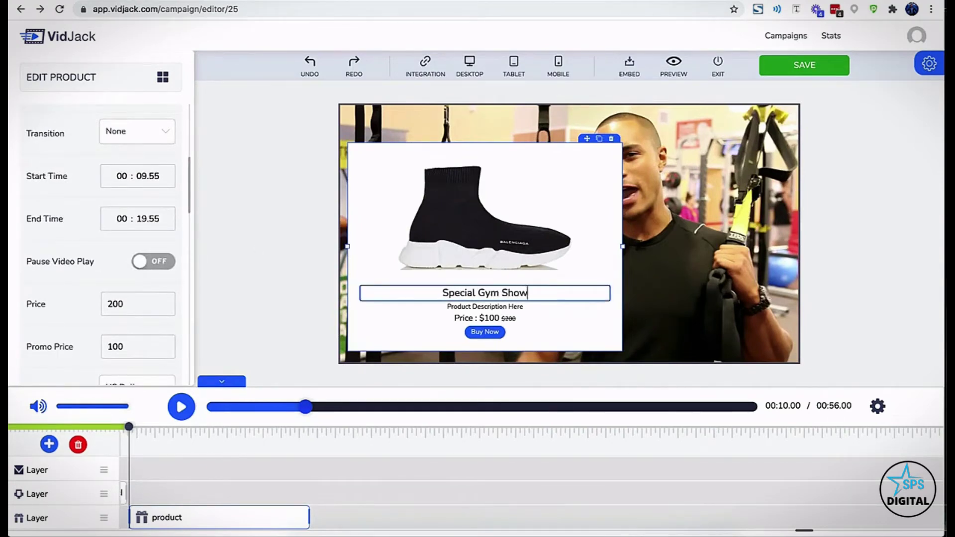
key(BackSpace)
text(es)
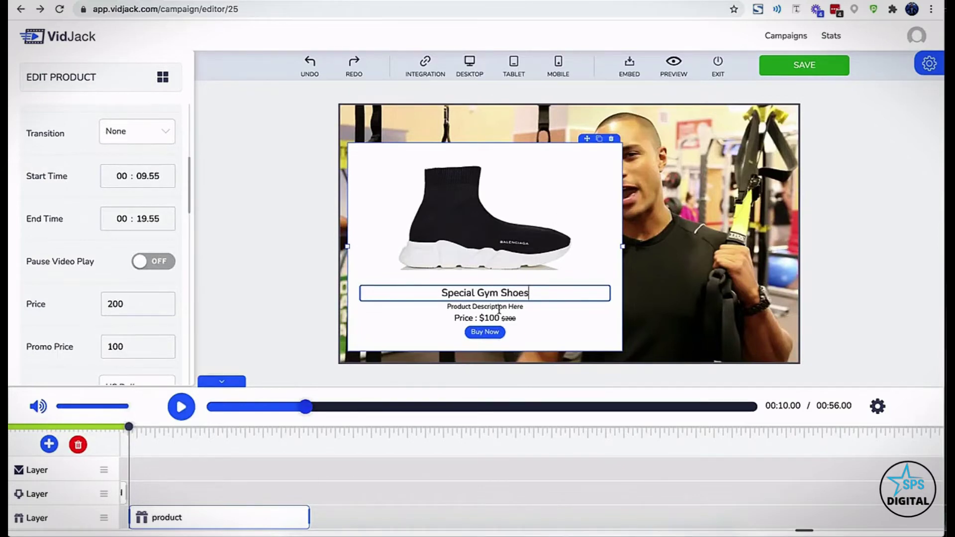
click(296, 314)
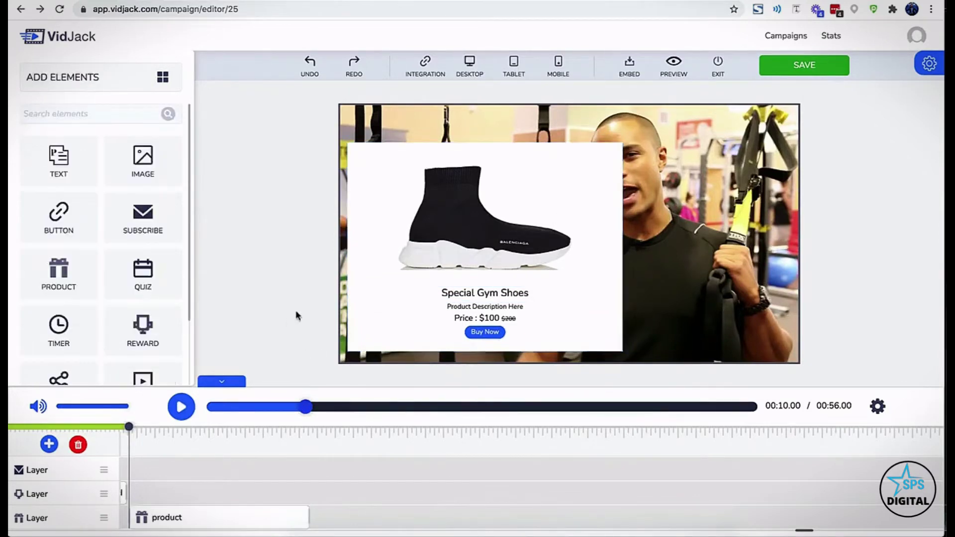
Save the campaign, then test the Buy Now checkout's credit card and Paystack options in preview
click(763, 70)
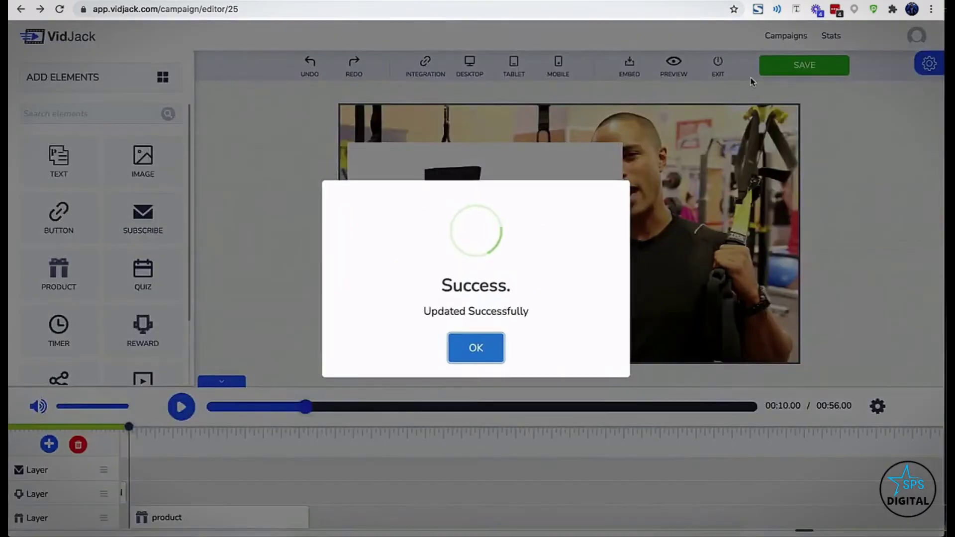
click(476, 348)
click(662, 70)
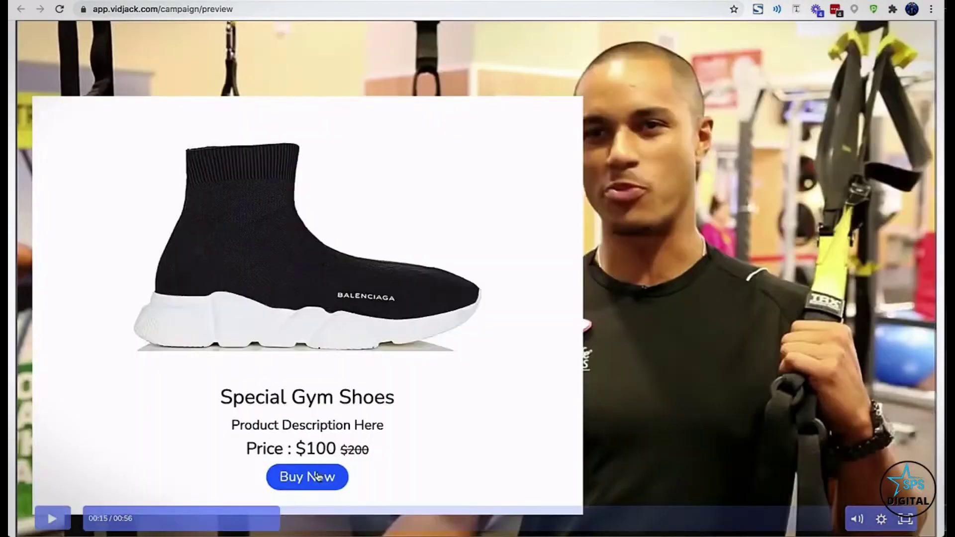
click(307, 476)
scroll(390, 345, down, 5)
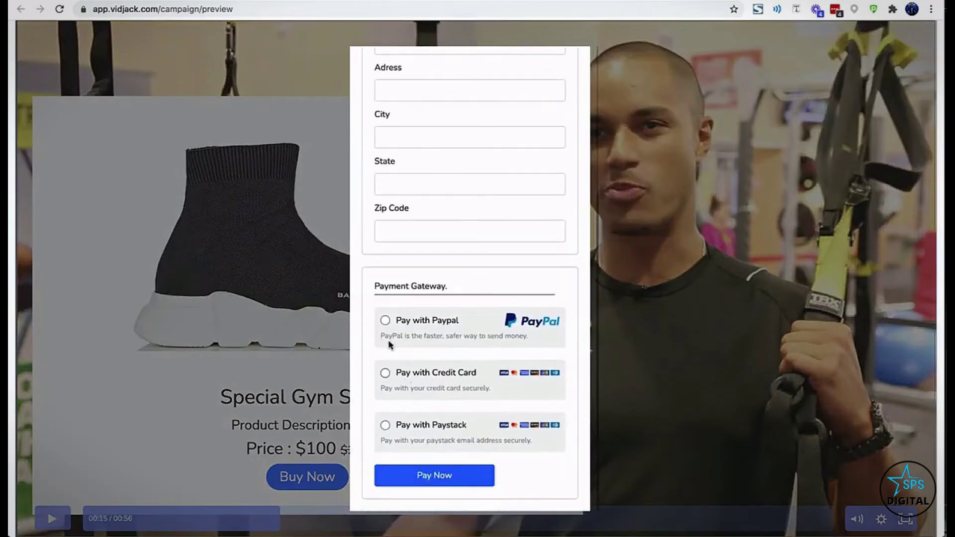
click(385, 373)
scroll(382, 388, down, 1)
click(381, 425)
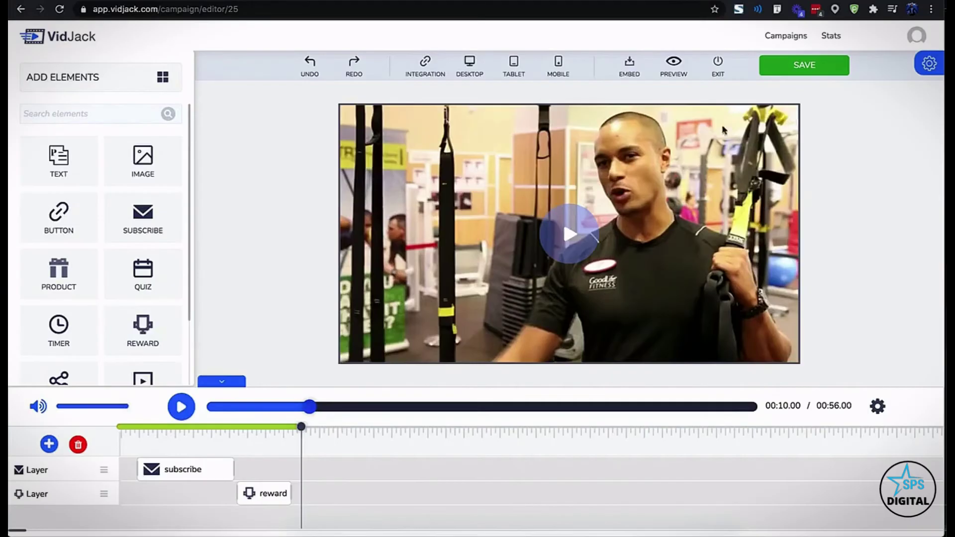
In player settings, toggle autoplay and turn on redirecting viewers to a URL
click(924, 48)
click(899, 262)
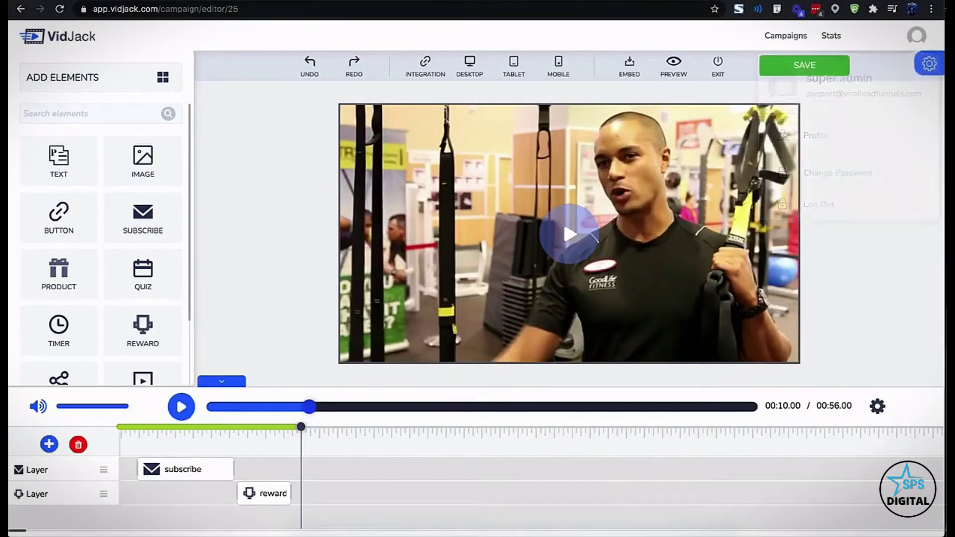
click(928, 64)
click(889, 110)
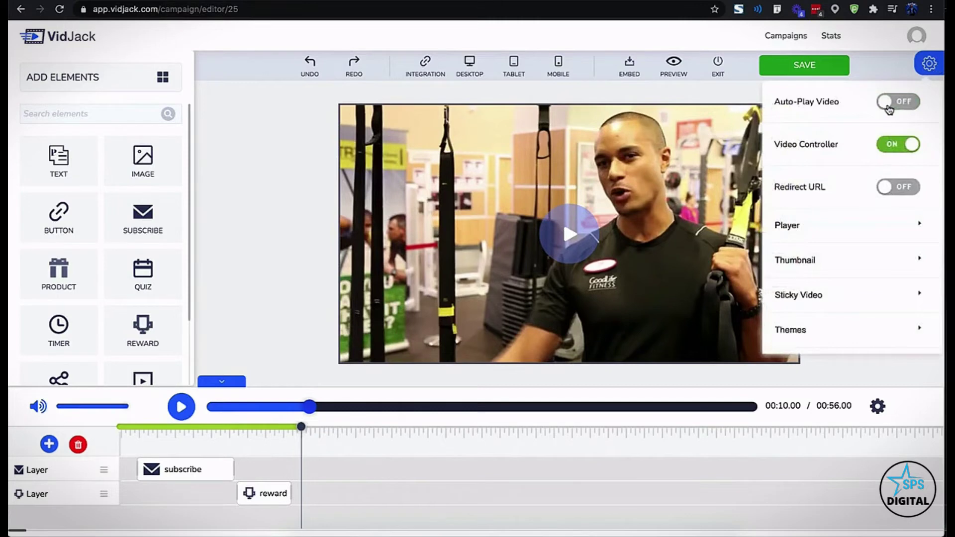
click(888, 188)
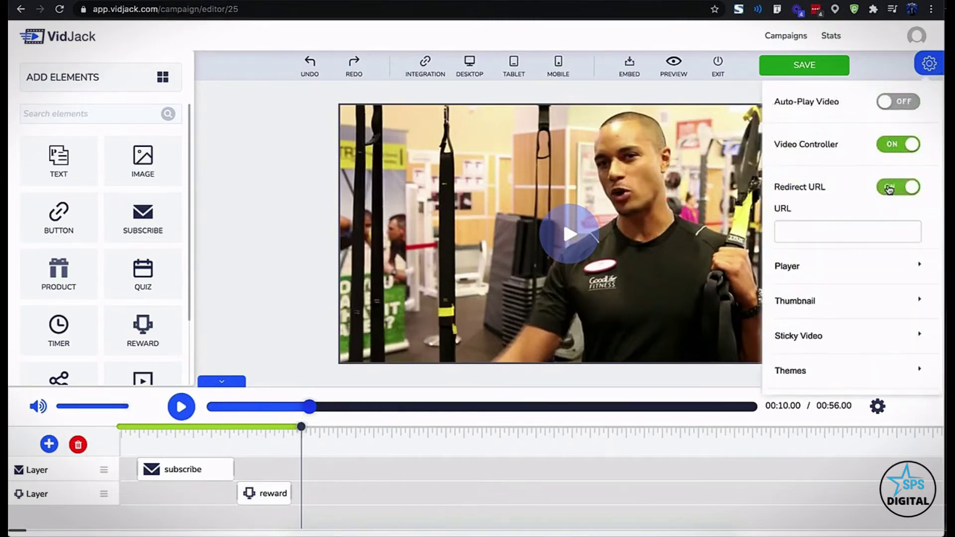
click(854, 238)
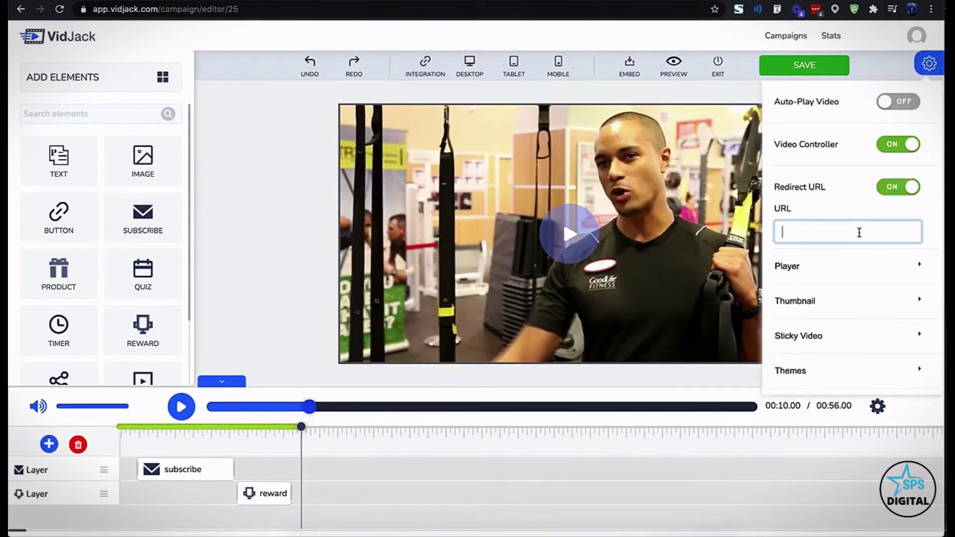
Review the player colour, thumbnail and sticky video position options
click(854, 266)
scroll(854, 266, down, 6)
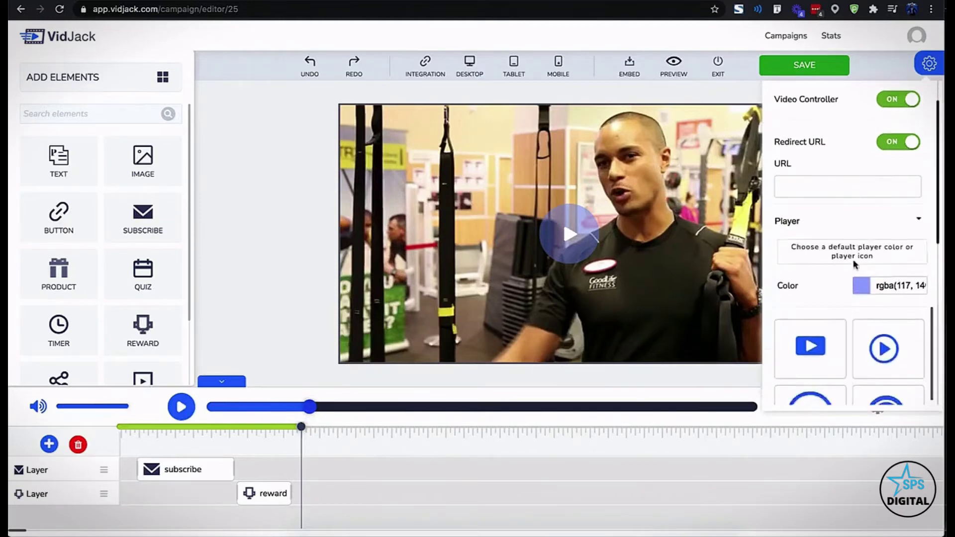
scroll(854, 266, down, 2)
scroll(854, 262, up, 2)
scroll(853, 252, down, 4)
click(828, 313)
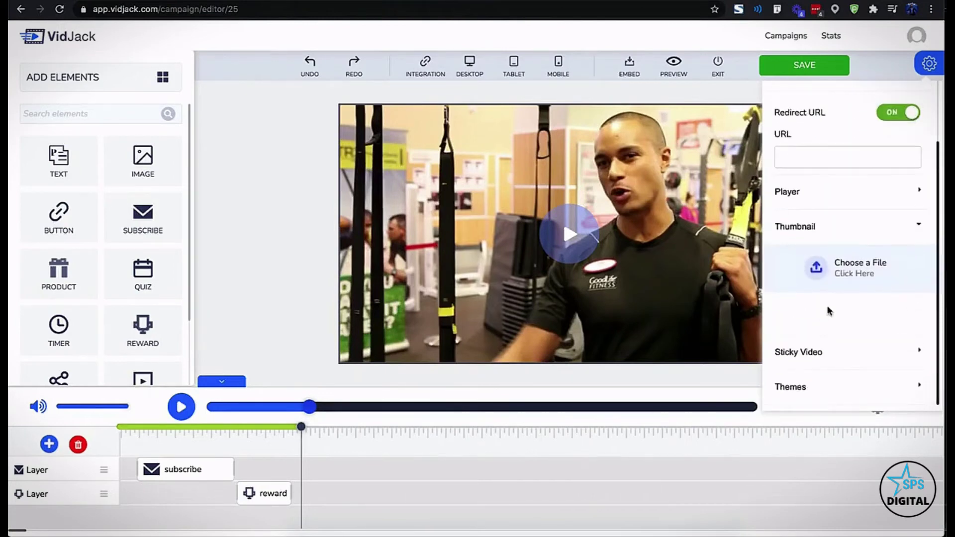
click(812, 352)
scroll(814, 338, down, 3)
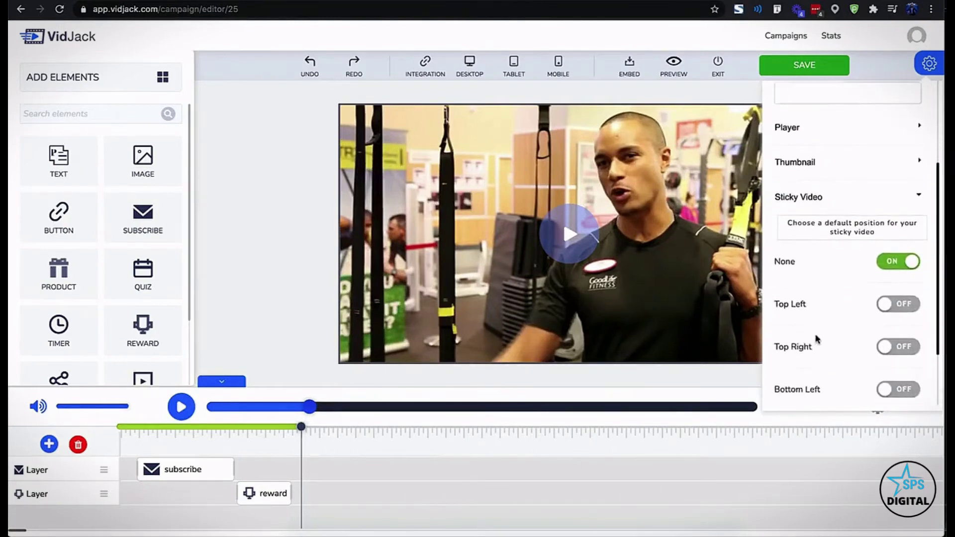
Try the Dark Frame and Black Monitor themes, then apply a Lifted shadowed frame theme
click(795, 397)
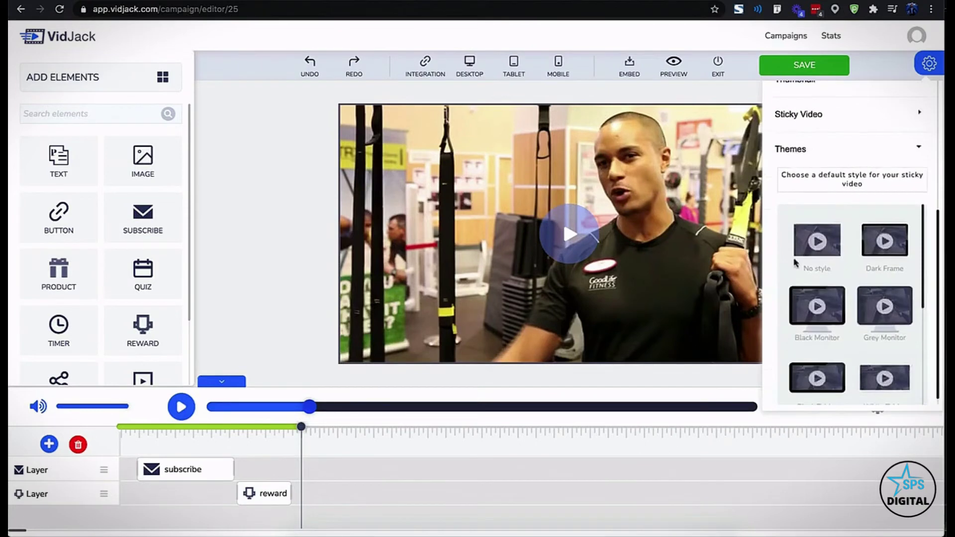
click(871, 248)
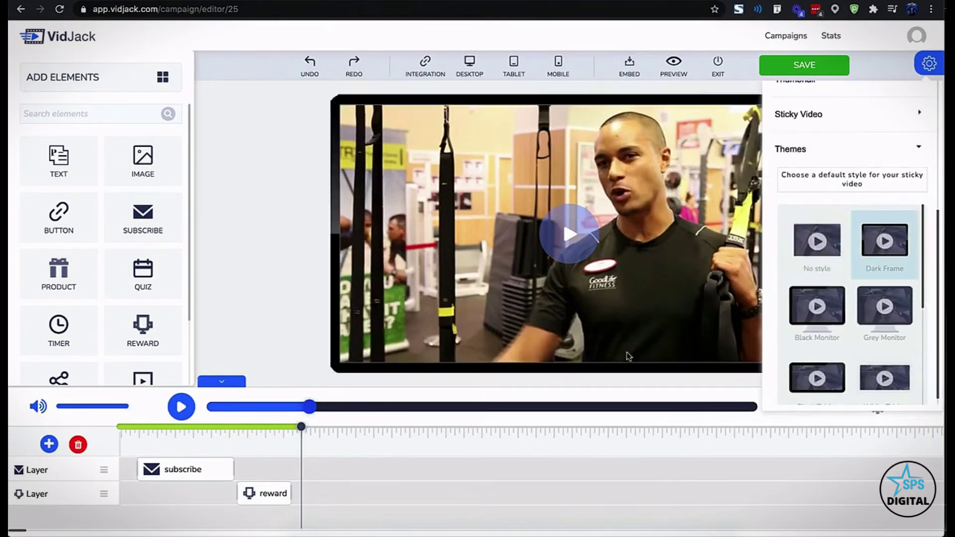
click(802, 305)
scroll(865, 318, down, 5)
click(884, 388)
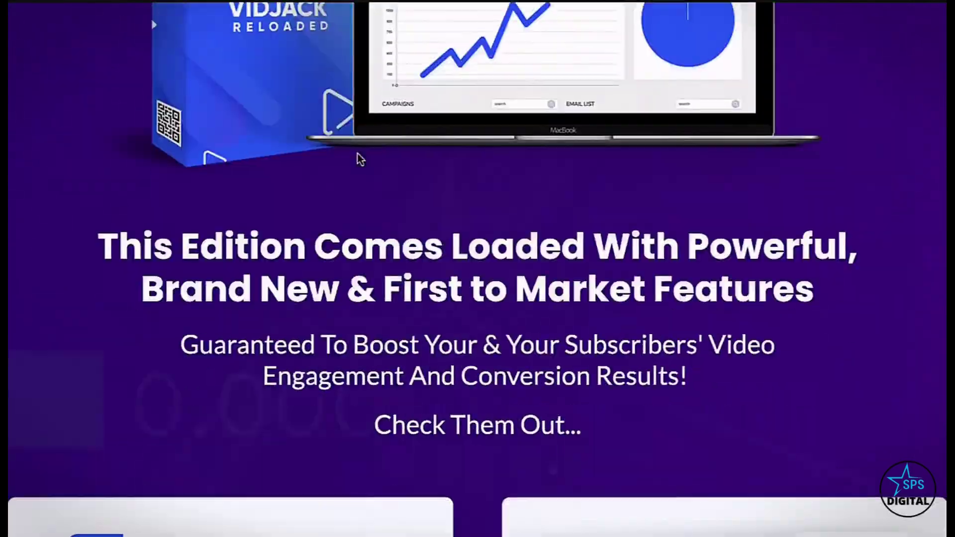
Enter a start time of 2000 and choose a different player theme
scroll(360, 159, down, 20)
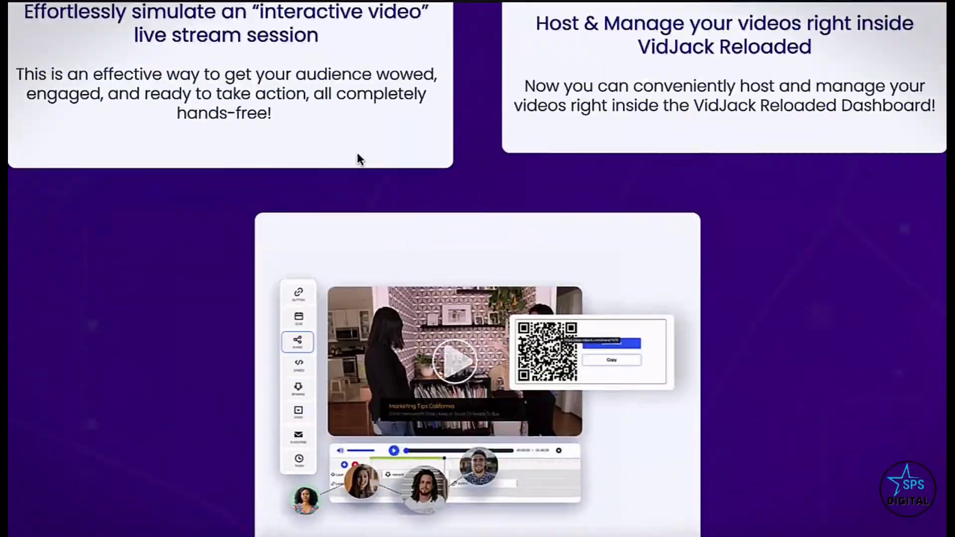
scroll(360, 158, down, 3)
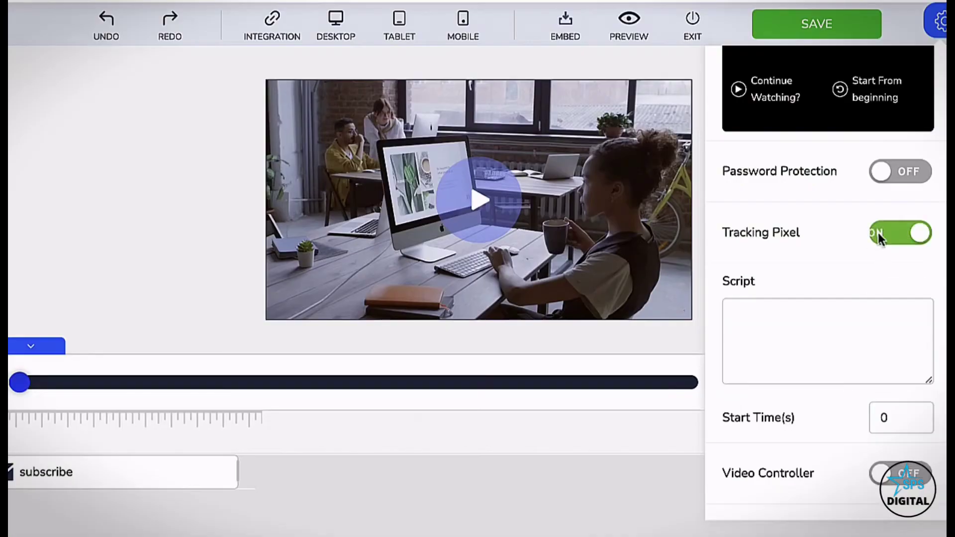
click(809, 322)
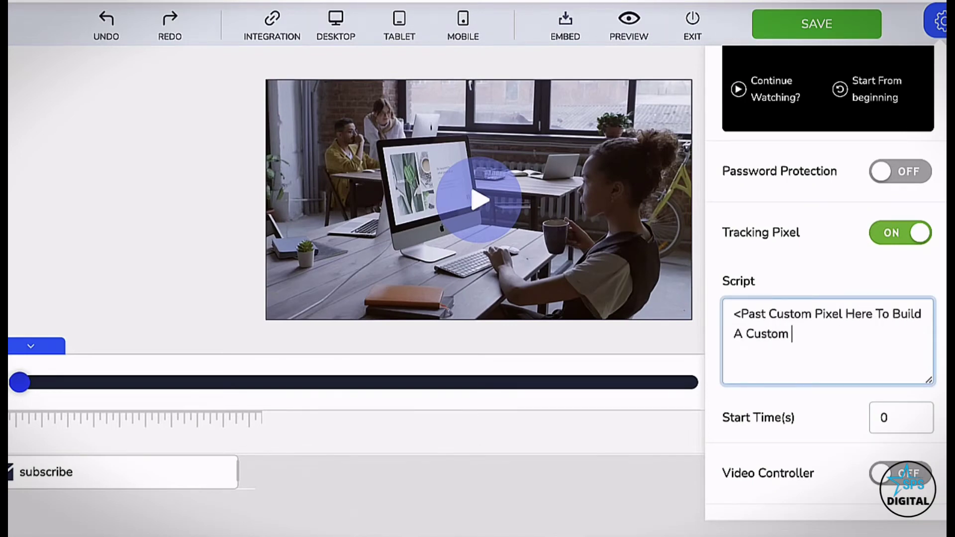
key(Tab)
text(2000)
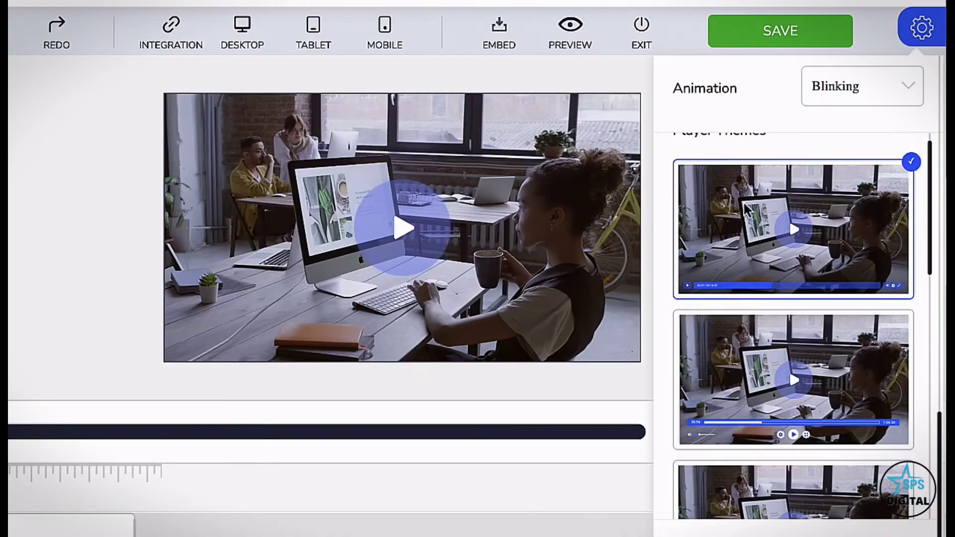
scroll(759, 320, down, 2)
click(762, 327)
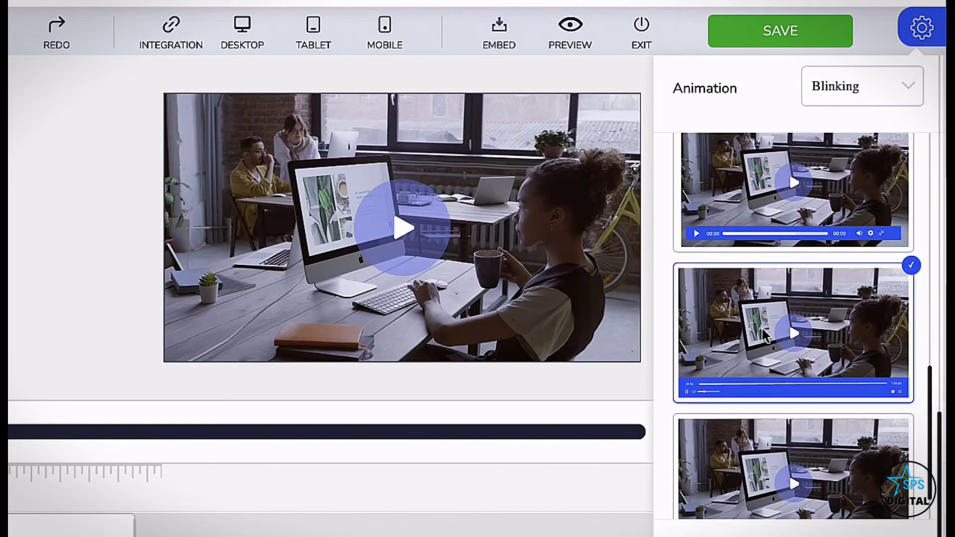
scroll(796, 323, down, 3)
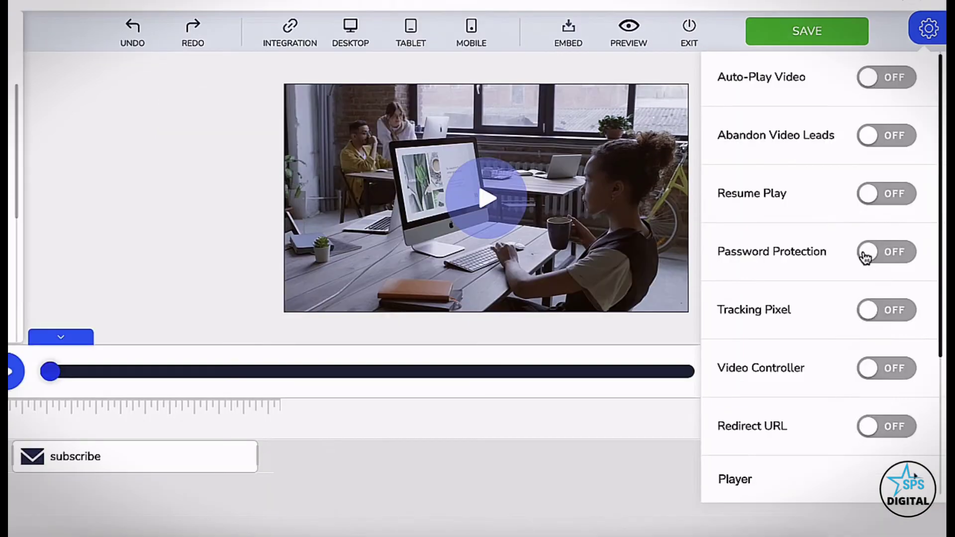
Turn on password protection, entering a video password and a prompt label
click(865, 257)
scroll(763, 320, down, 3)
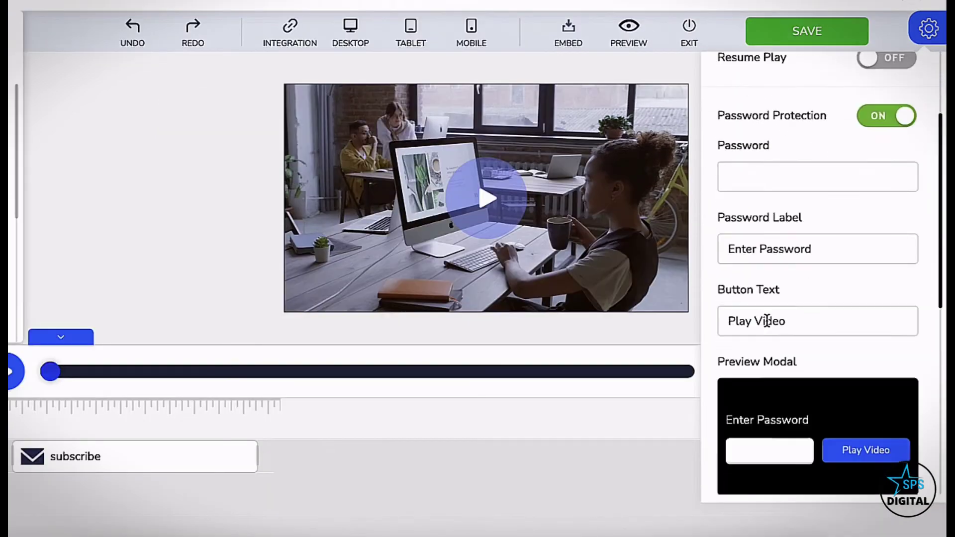
click(796, 154)
click(758, 224)
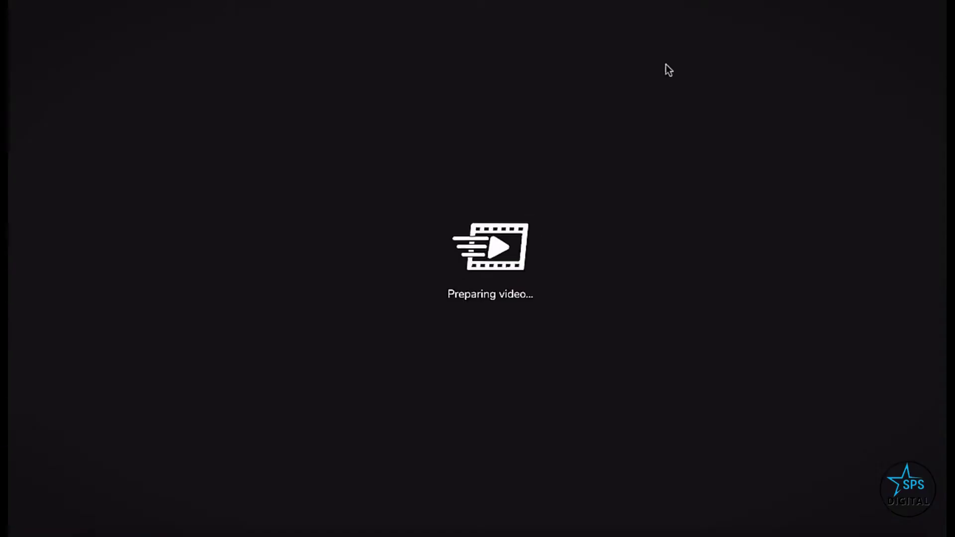
key(Return)
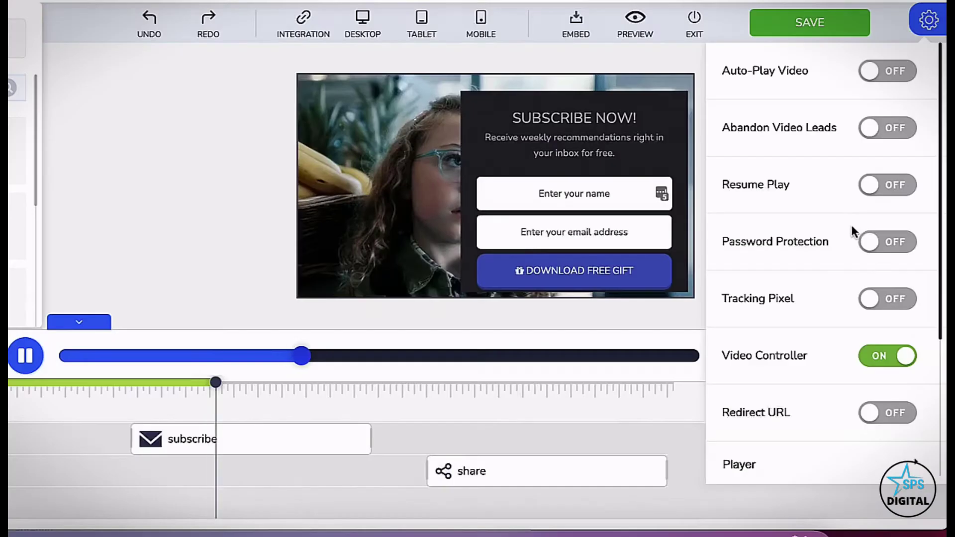
Turn on Resume Play and Abandon Video Leads, then pause the preview to see the lead form
click(871, 188)
scroll(825, 271, down, 3)
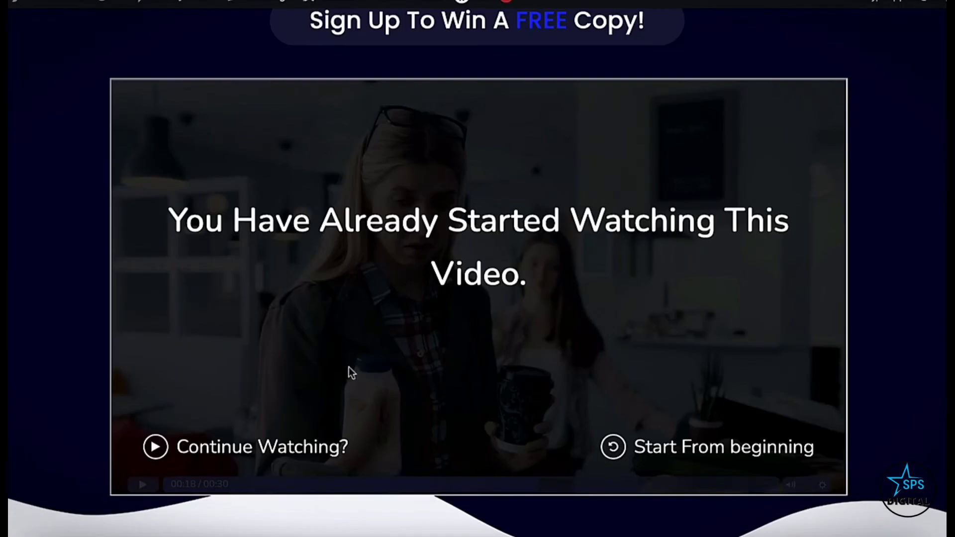
scroll(437, 240, down, 1)
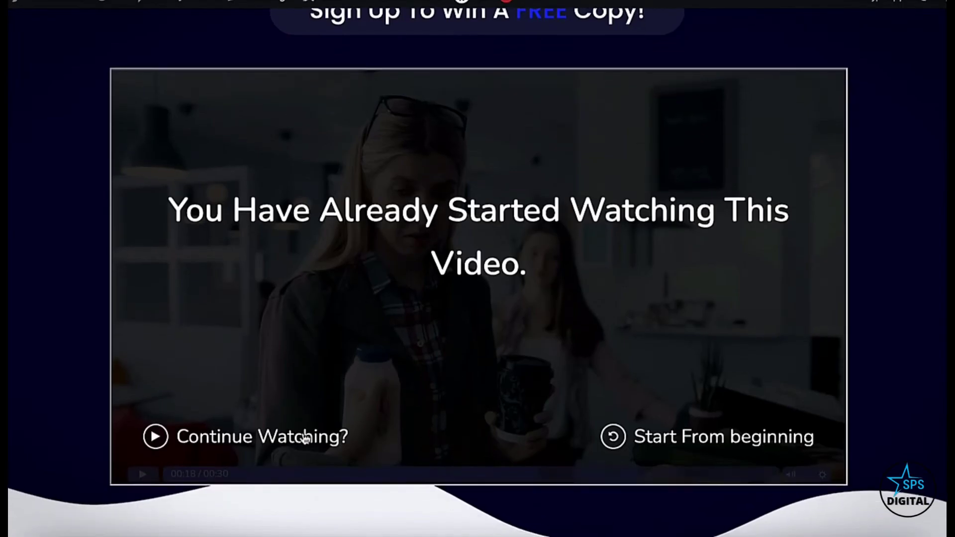
click(638, 442)
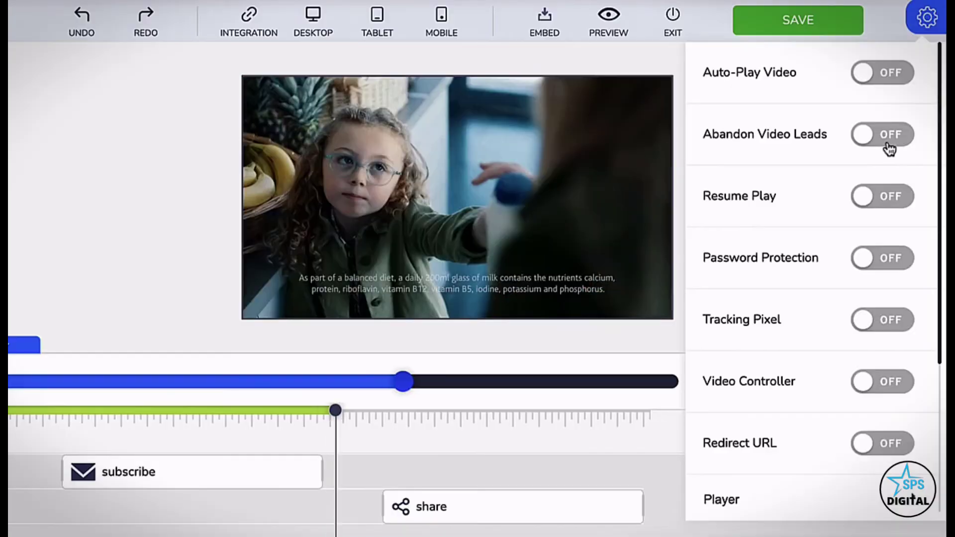
click(886, 146)
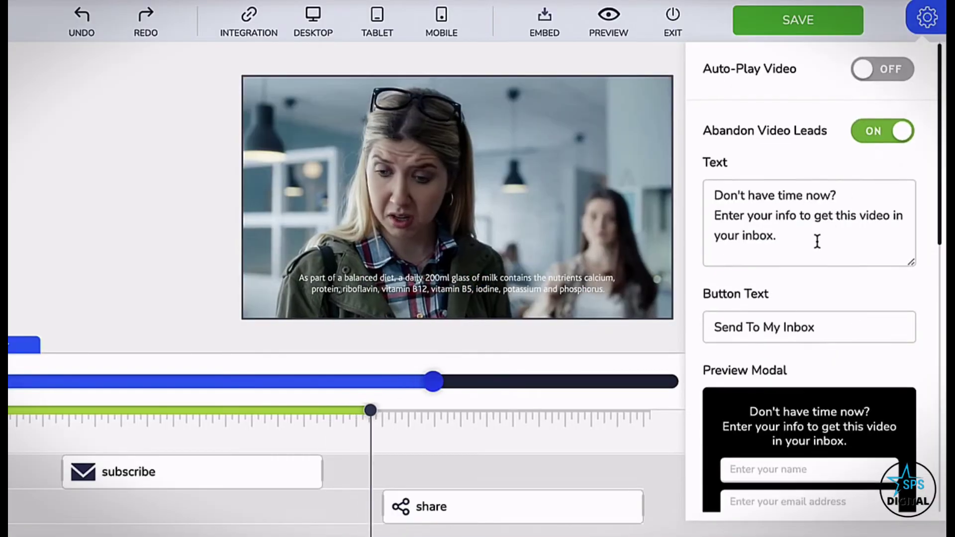
scroll(816, 241, down, 2)
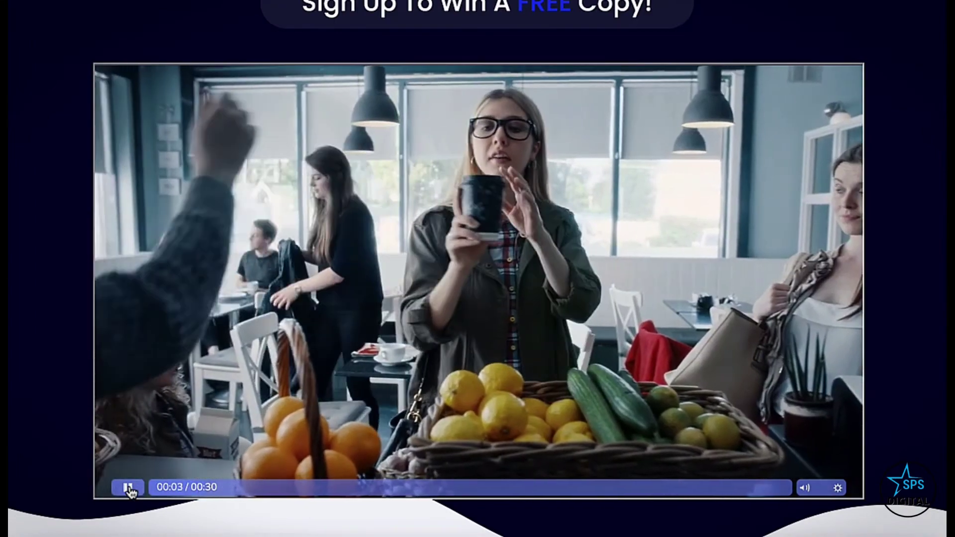
click(129, 487)
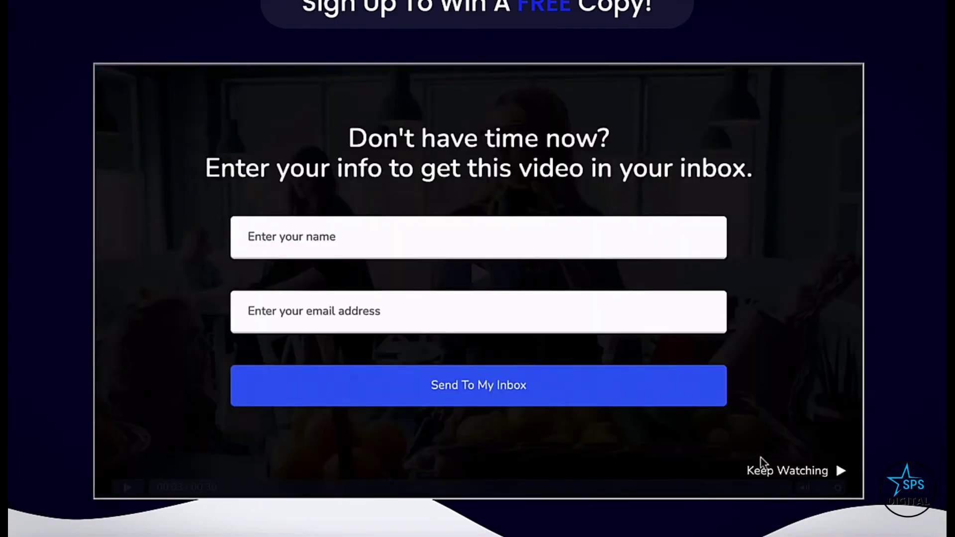
click(762, 468)
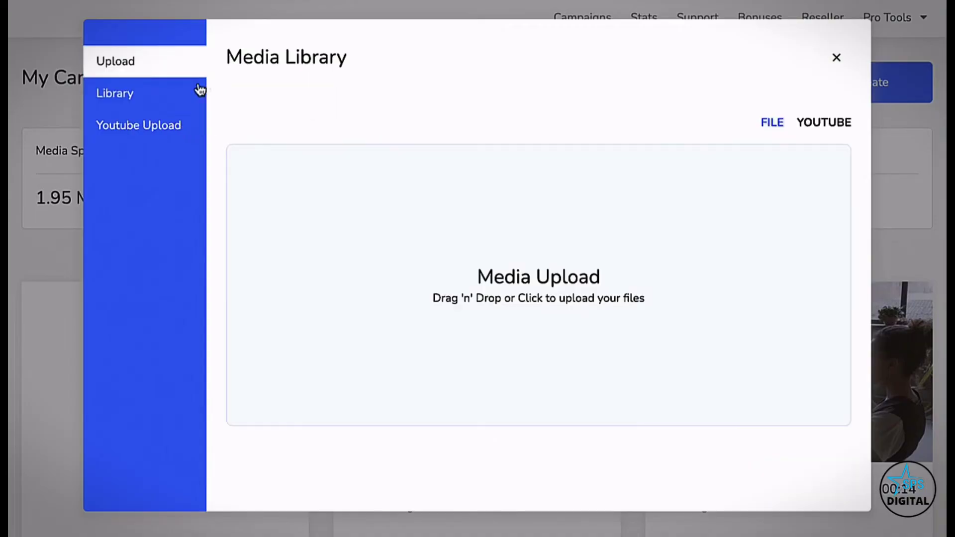
Browse the media in the Library tab and bring up the Share Video dialog
click(154, 103)
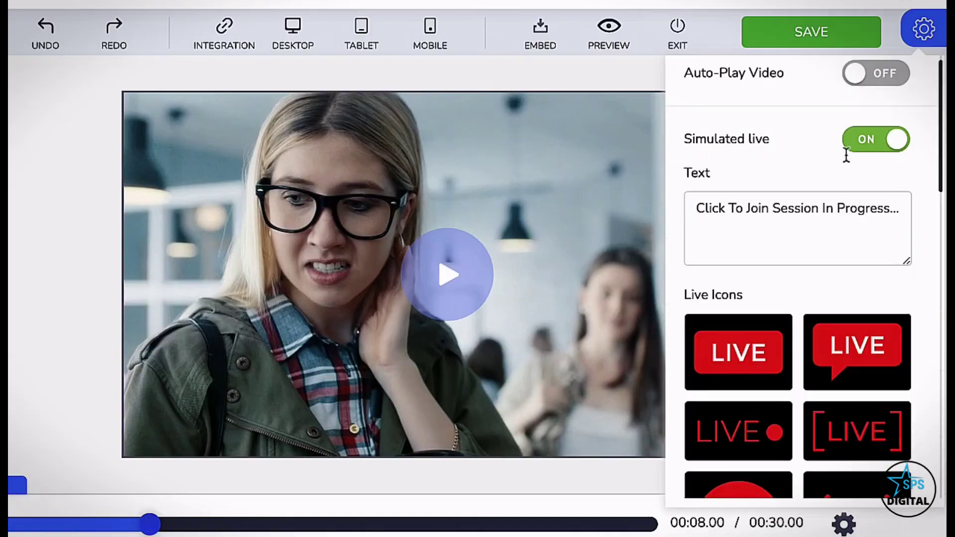
scroll(846, 156, down, 1)
scroll(801, 219, down, 4)
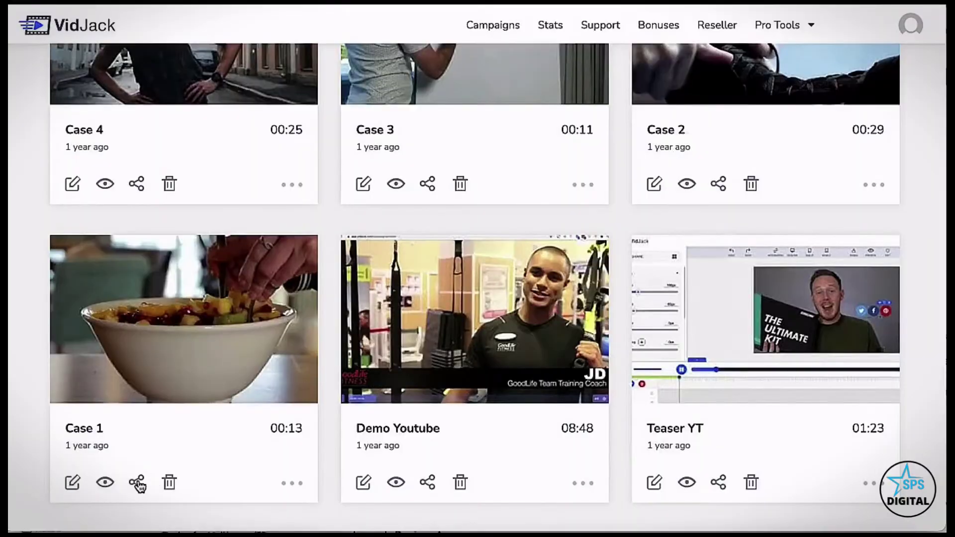
click(138, 482)
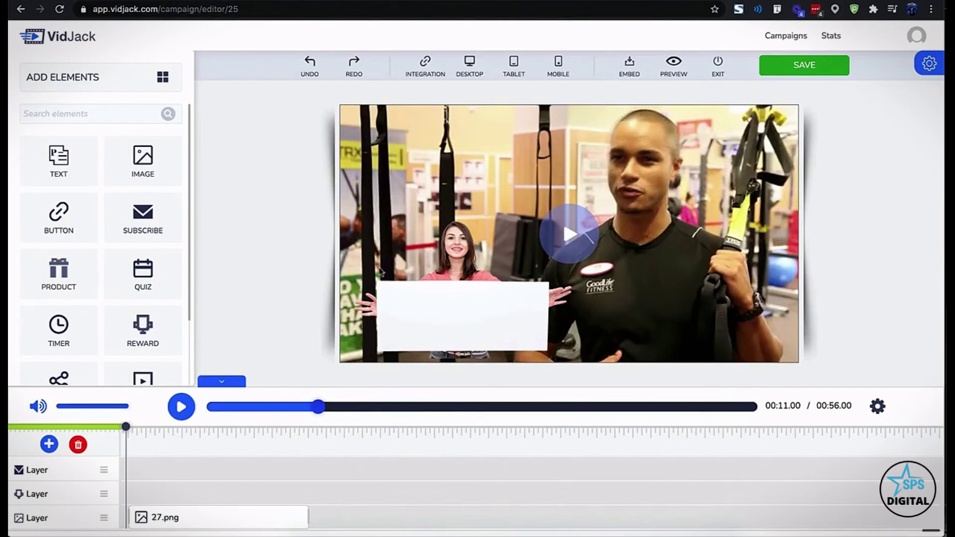
Place a text element on the white card, change it to 'Hello {name}', and centre it
click(435, 318)
click(162, 77)
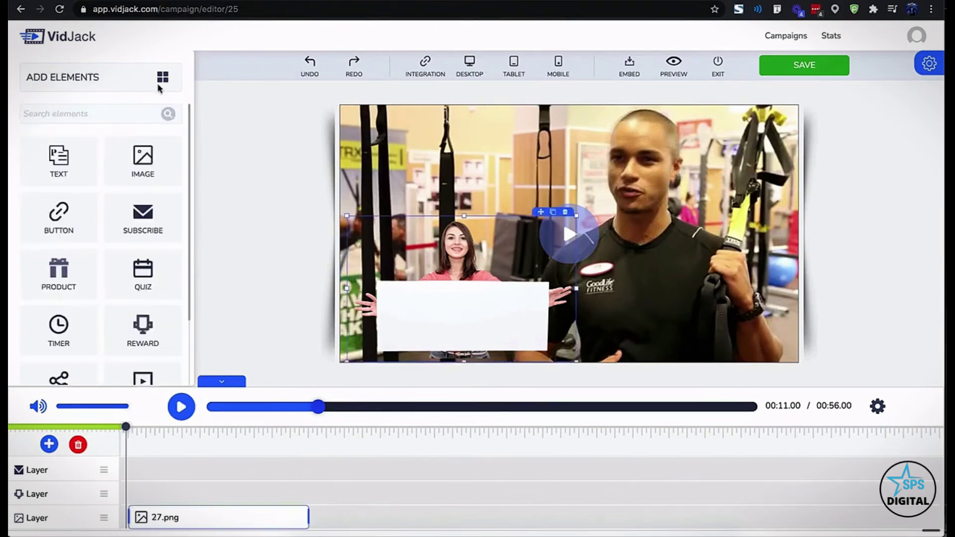
drag(93, 157, 419, 312)
click(419, 312)
double_click(428, 310)
text({name})
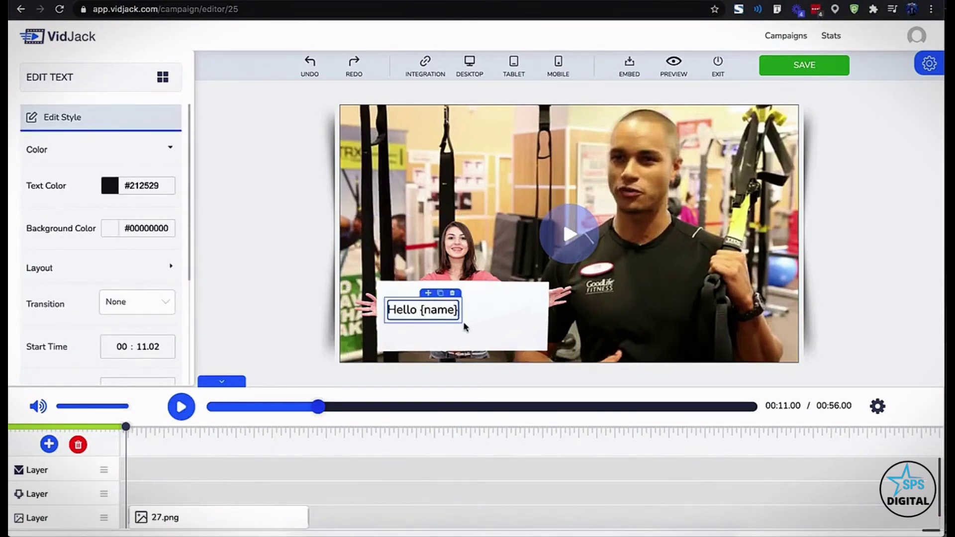
click(465, 326)
click(423, 310)
drag(430, 294, 458, 296)
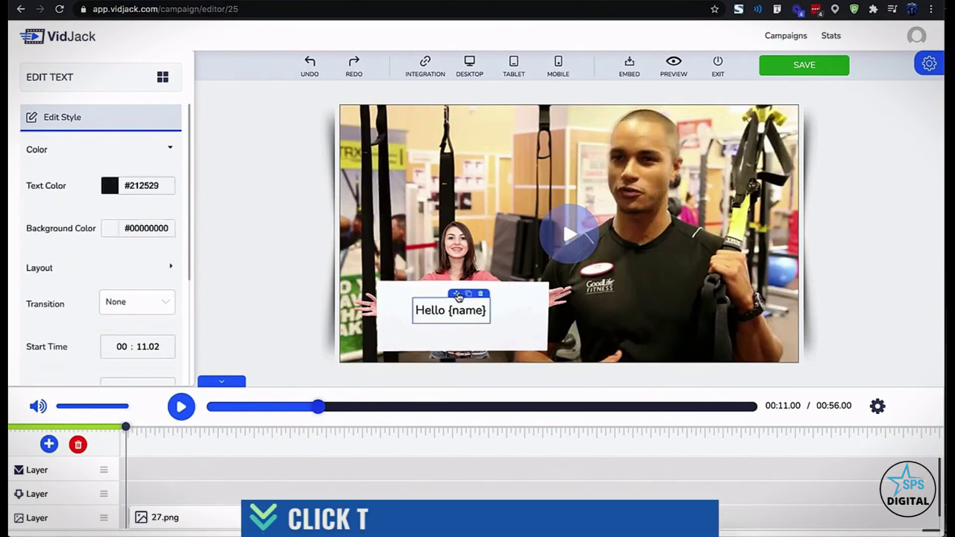
click(514, 307)
click(633, 213)
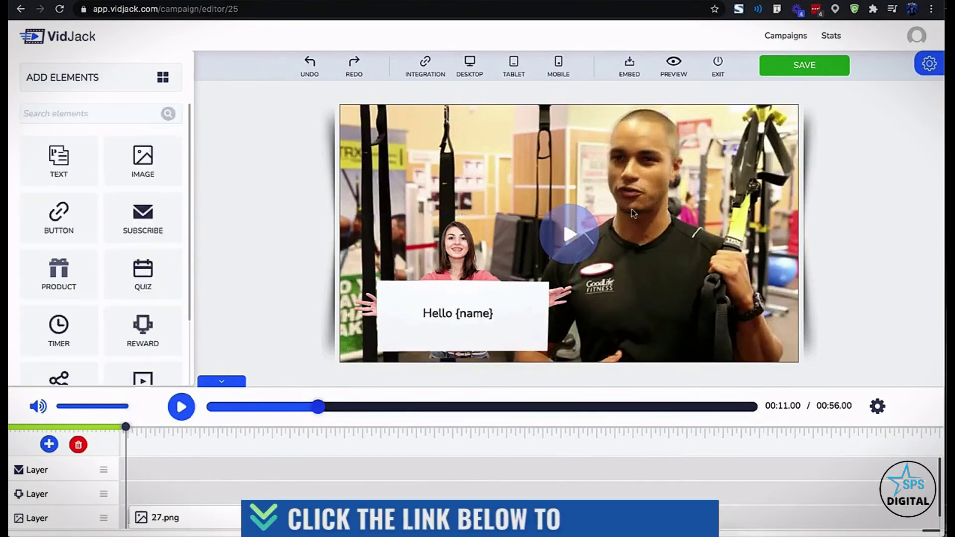
Copy the campaign's embed/25 embed code at 100% video width
click(629, 64)
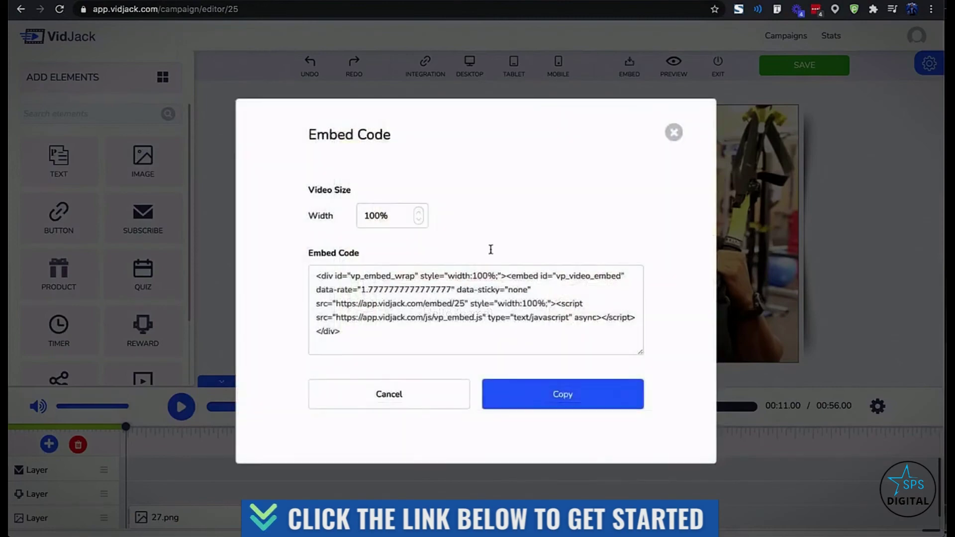
click(453, 312)
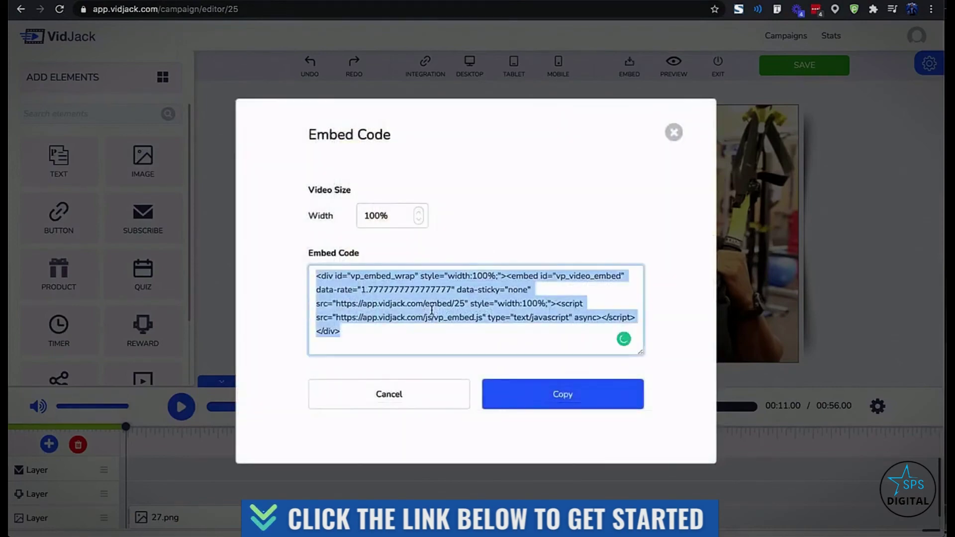
click(449, 316)
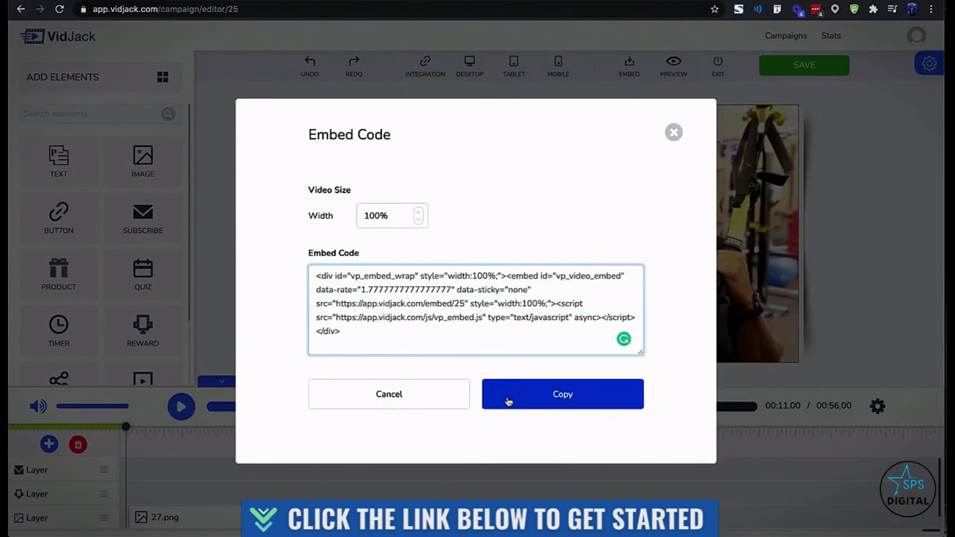
click(508, 401)
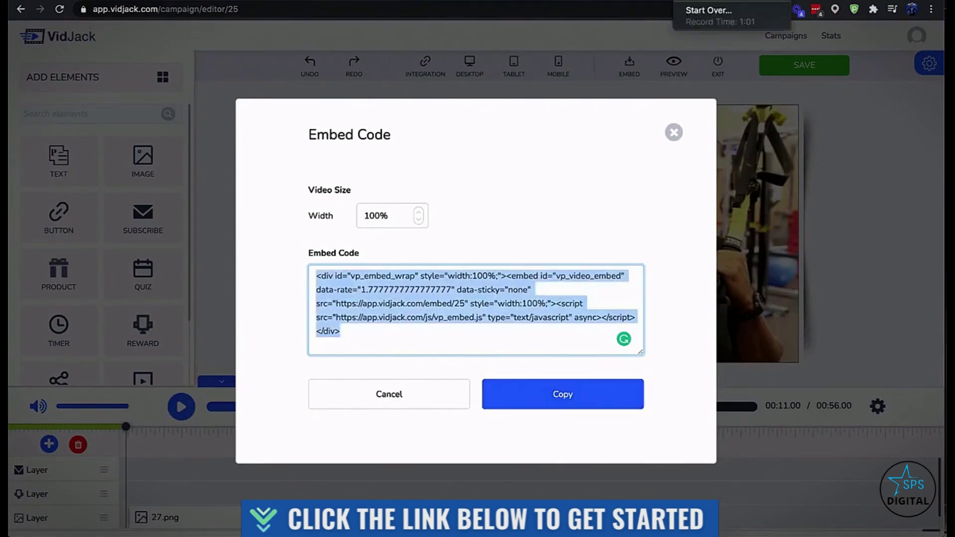